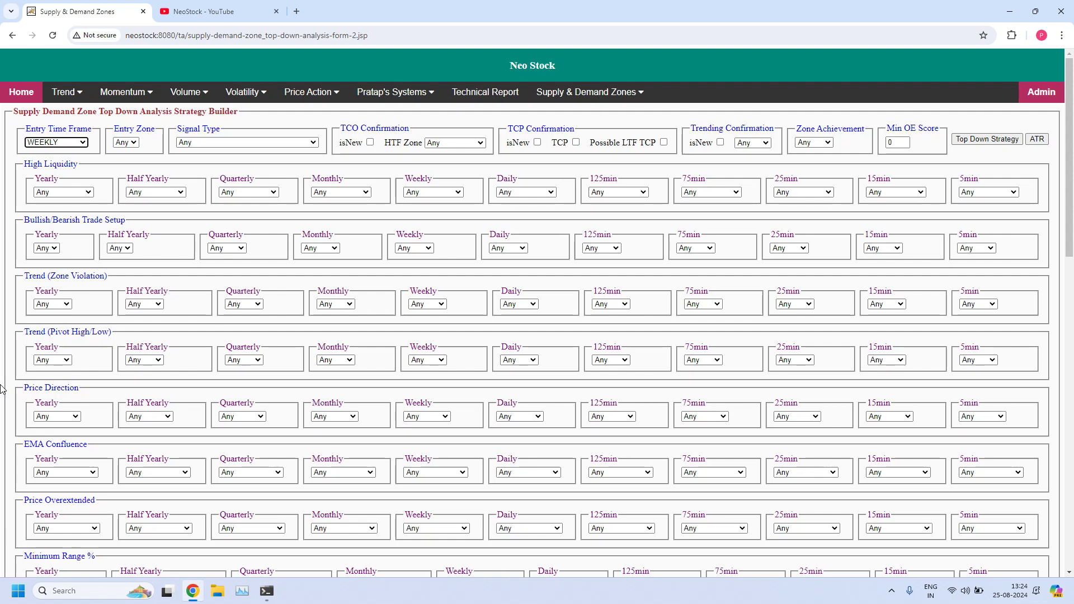
# Switch to the NeoStock YouTube channel's community page and open the playlist link in the Supply Demand Zone Price Action Course post.
pyautogui.click(224, 12)
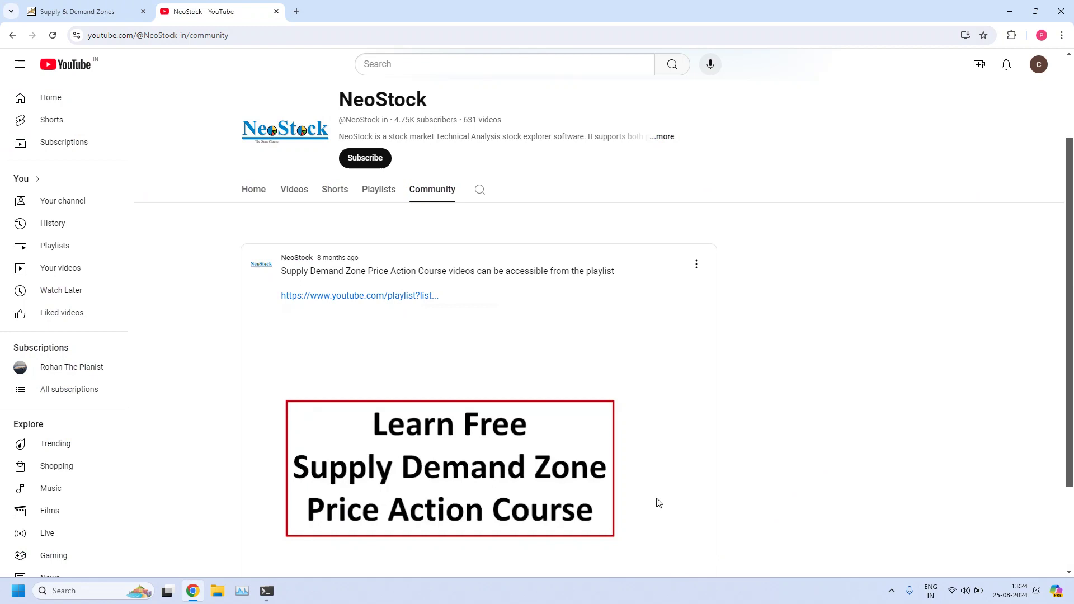
pyautogui.scroll(2, 697, 436)
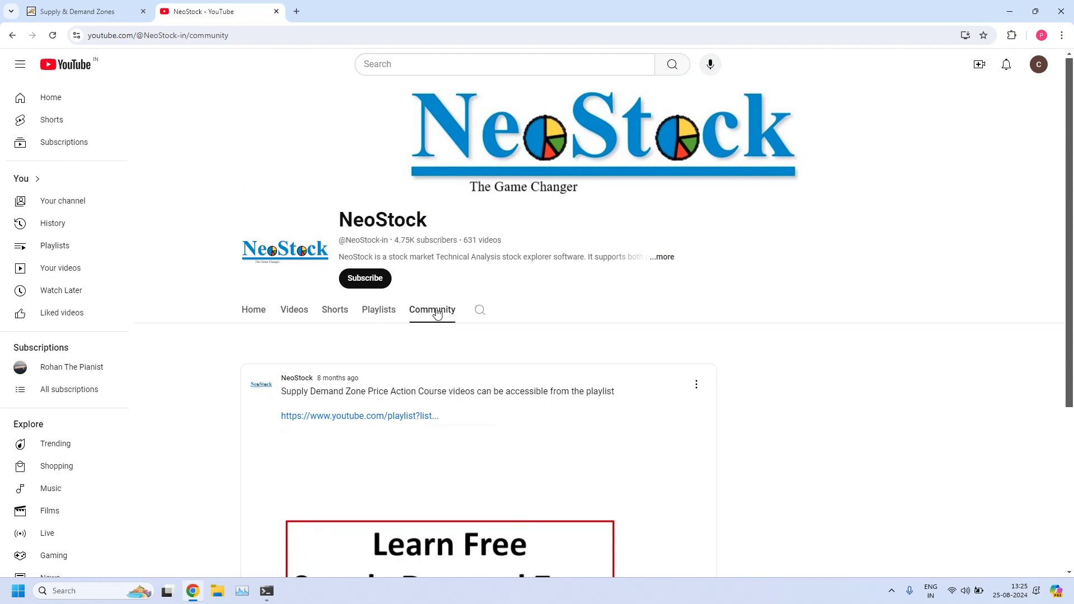
pyautogui.scroll(-3, 836, 249)
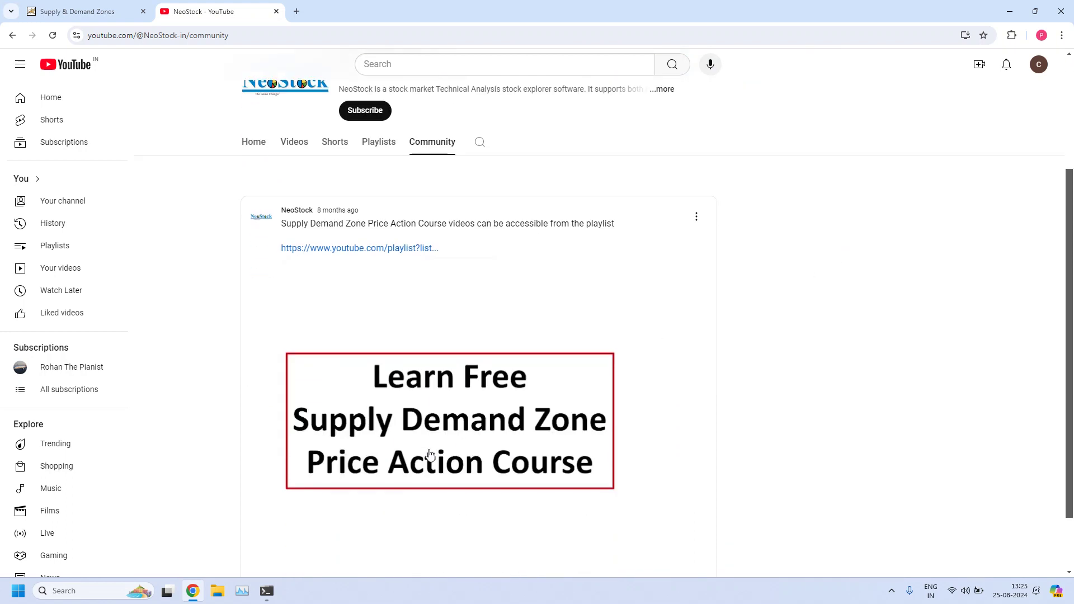
pyautogui.scroll(1, 426, 416)
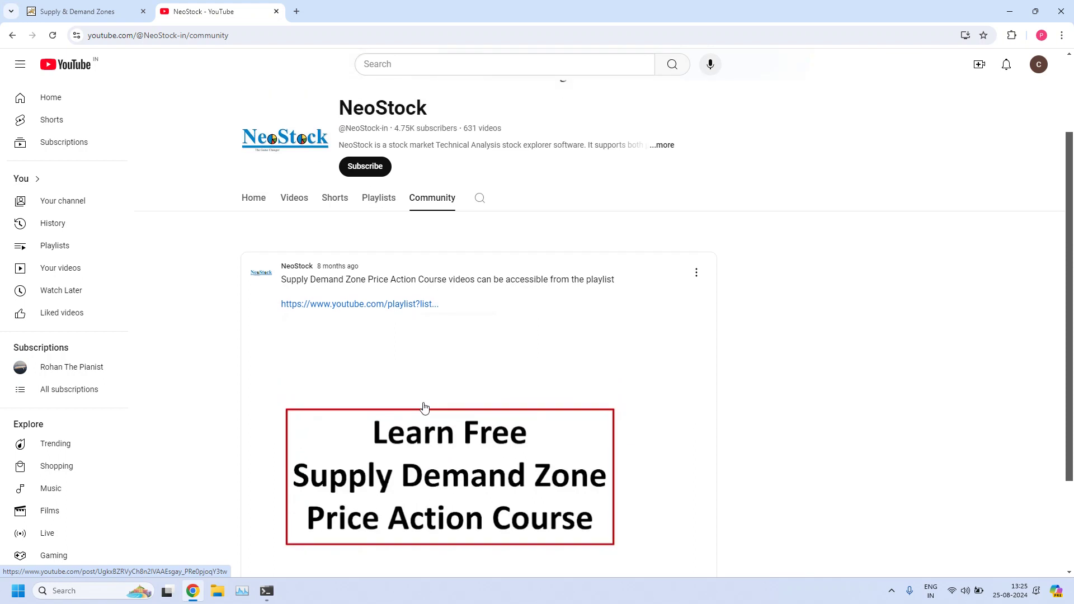
pyautogui.scroll(1, 424, 407)
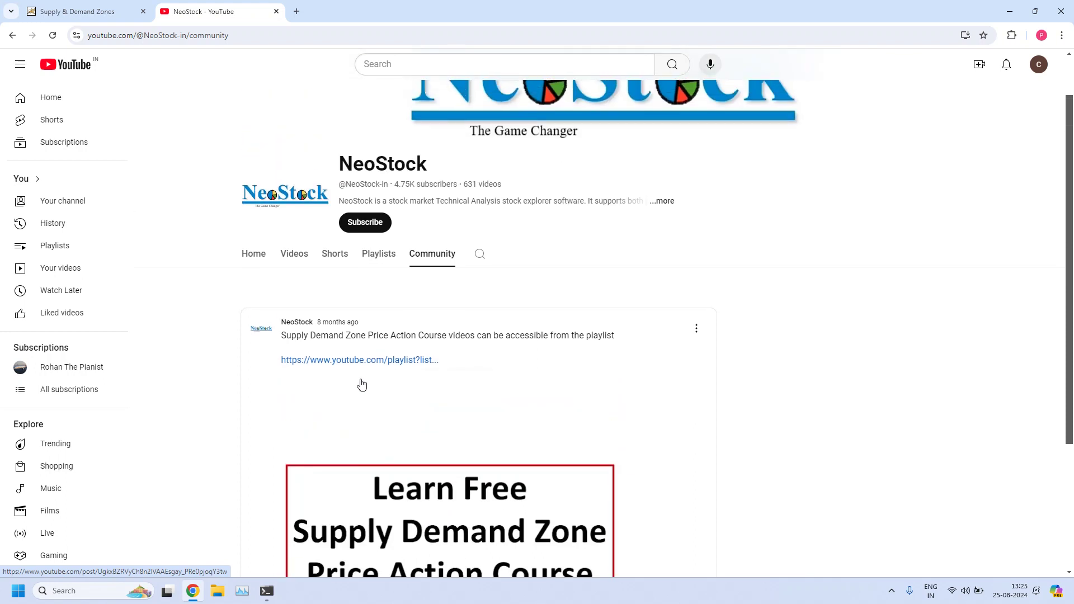
pyautogui.click(392, 364)
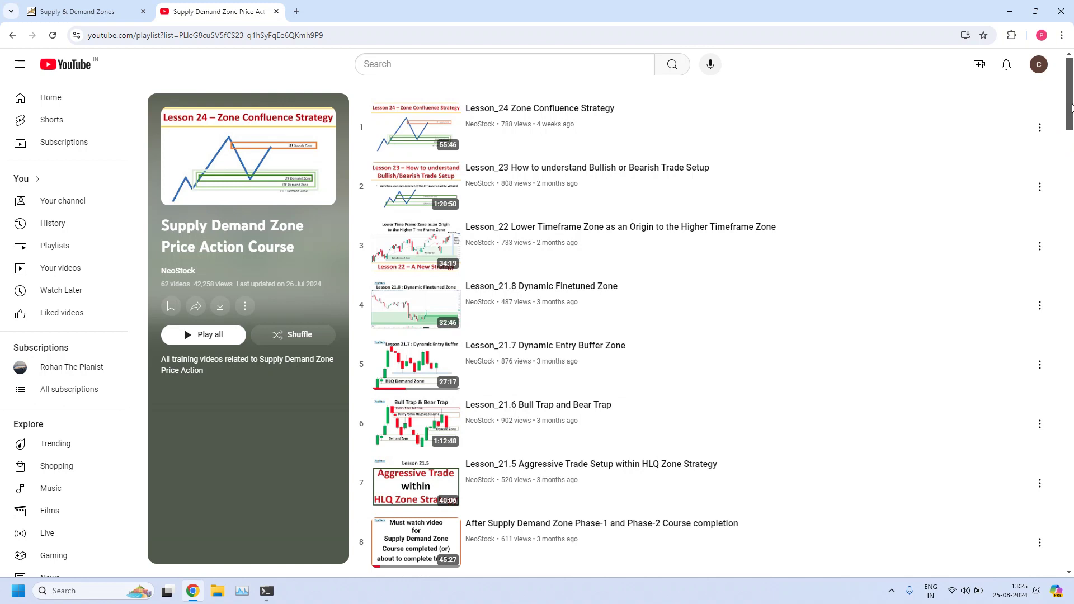
# Look through the course playlist's lessons starting from Lesson_1.1, and close the YouTube page.
pyautogui.moveTo(1071, 107); pyautogui.dragTo(1071, 536)
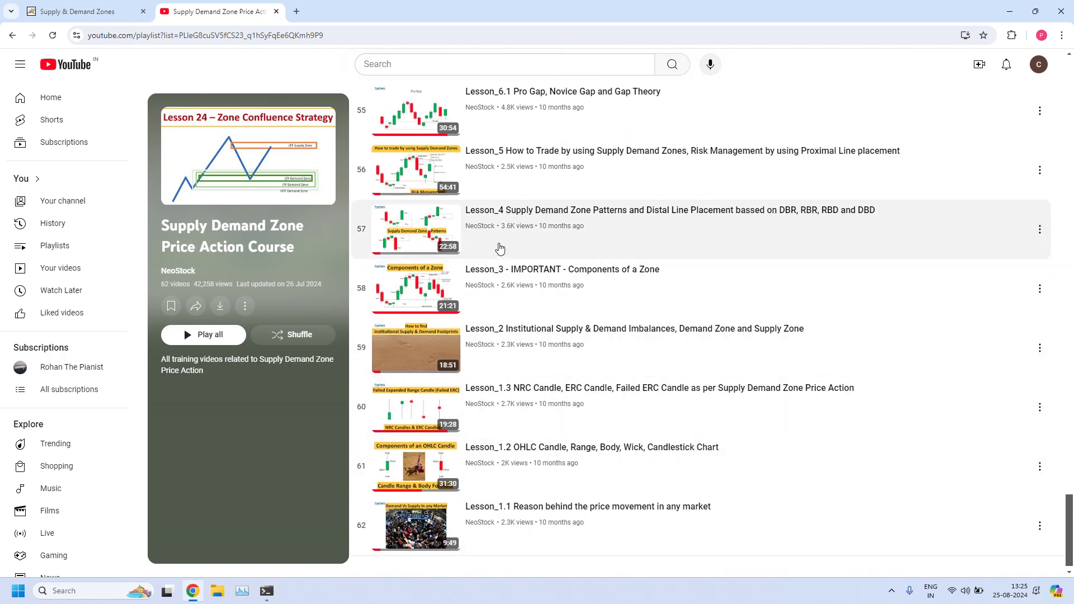
pyautogui.scroll(2, 481, 384)
pyautogui.scroll(7, 482, 385)
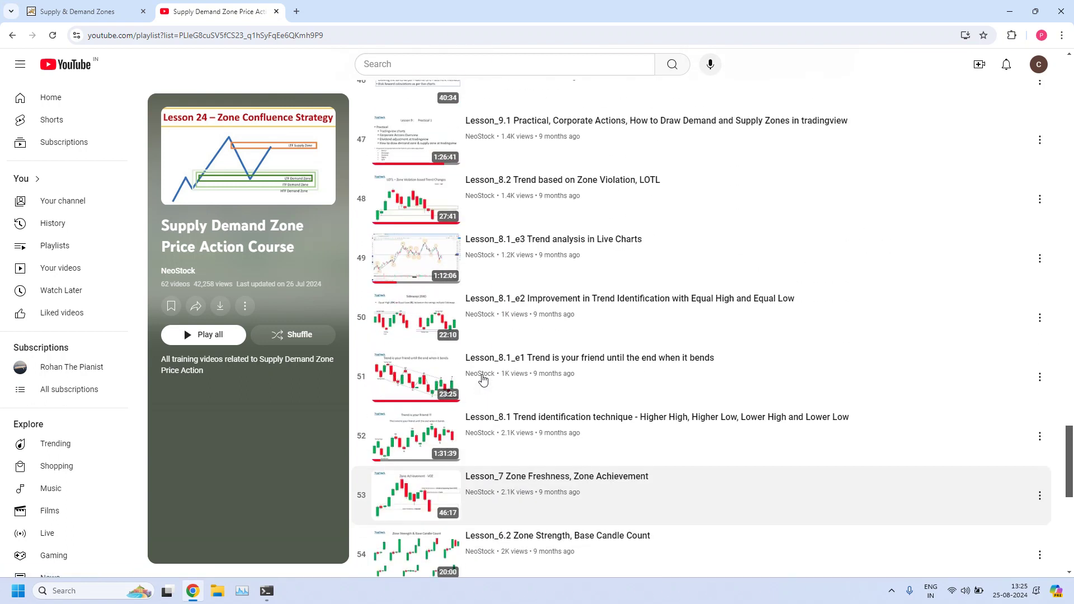
pyautogui.scroll(3, 483, 379)
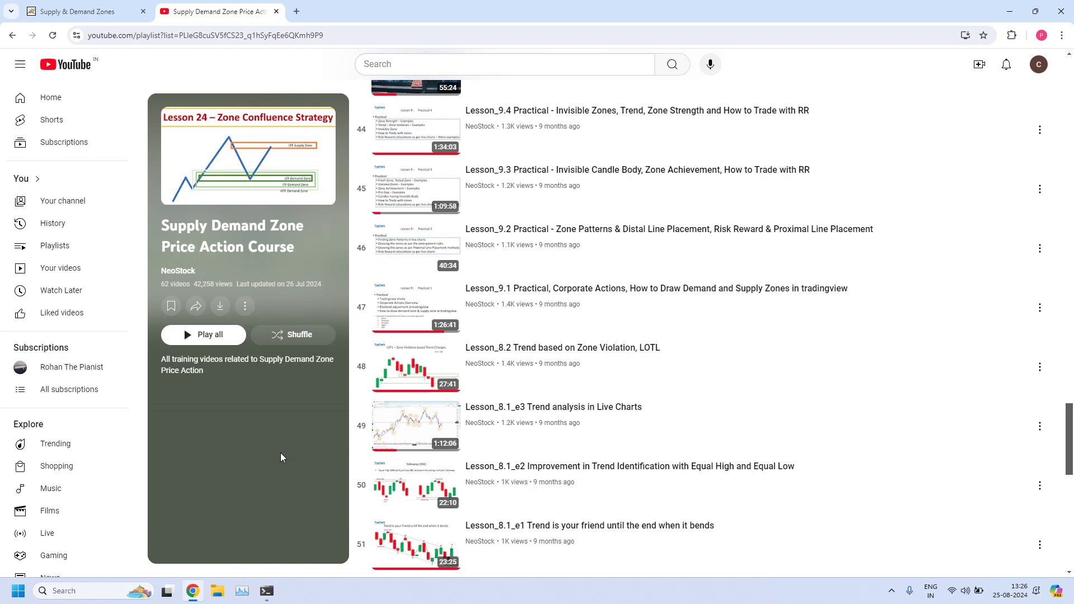
pyautogui.click(276, 12)
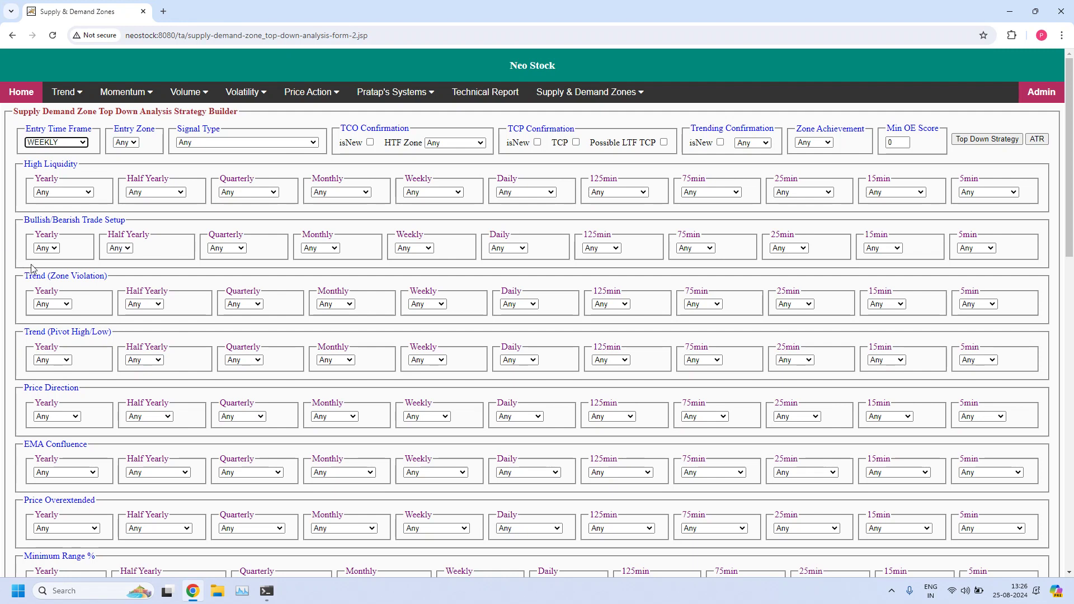
# Run the Top Down Strategy scan with the WEEKLY entry time frame and the NEAR_ANY_DZ signal type.
pyautogui.click(84, 143)
pyautogui.click(83, 143)
pyautogui.click(269, 143)
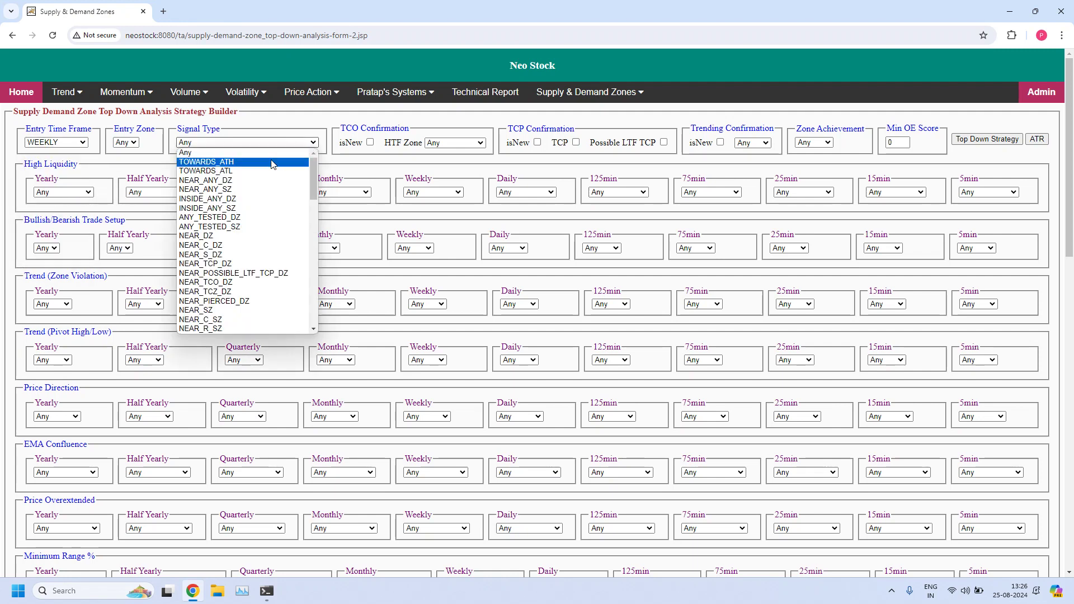
pyautogui.click(241, 181)
pyautogui.click(987, 140)
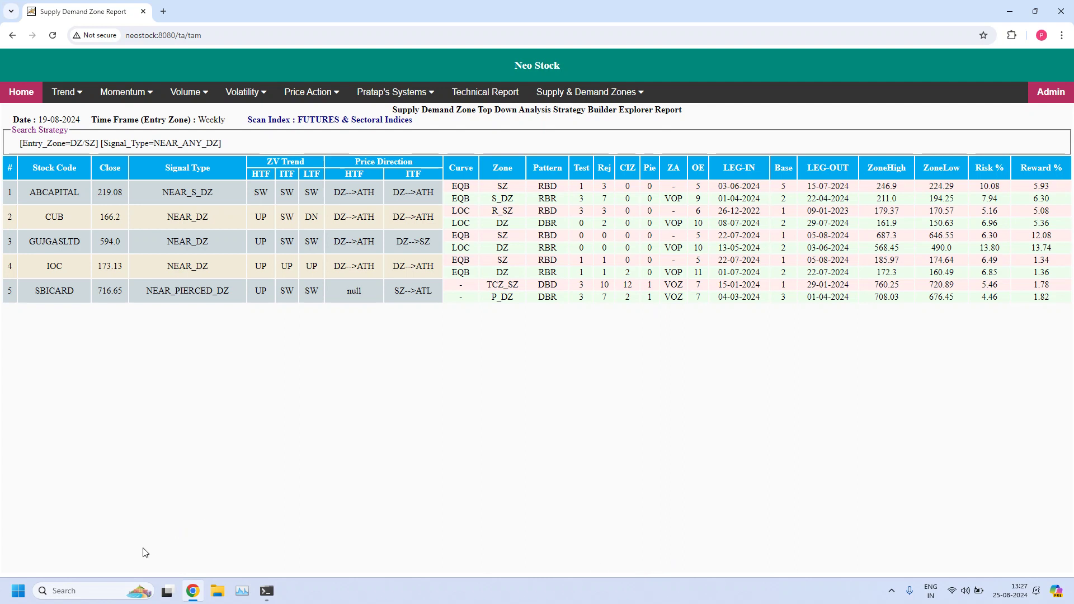
# Return to the strategy builder and run the weekly Top Down Strategy scan with the NEAR_ANY_SZ signal type.
pyautogui.click(12, 37)
pyautogui.click(83, 143)
pyautogui.click(83, 145)
pyautogui.click(312, 144)
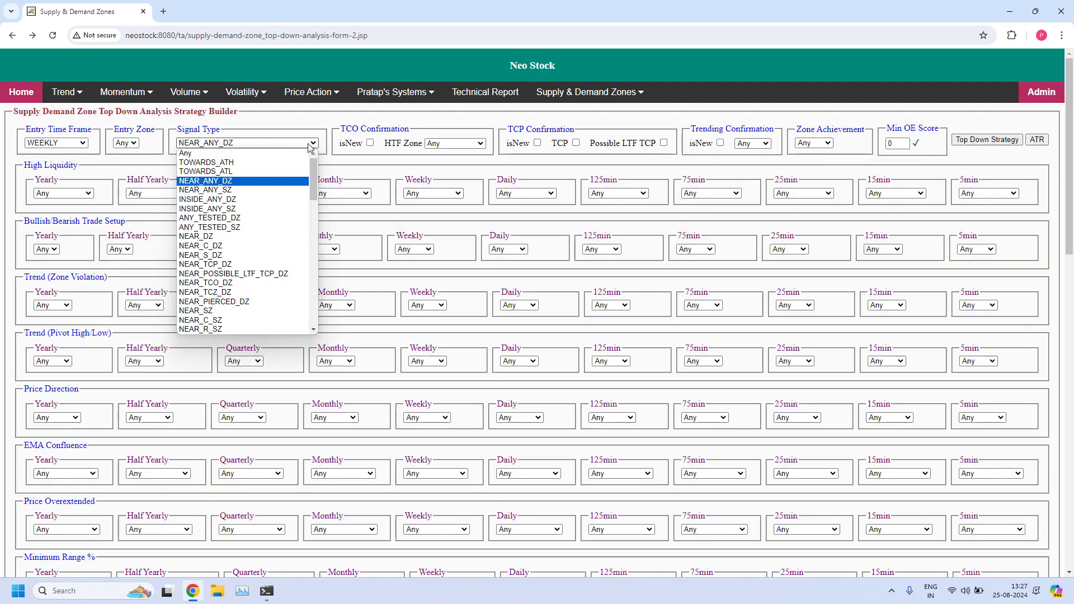
pyautogui.click(253, 190)
pyautogui.click(987, 139)
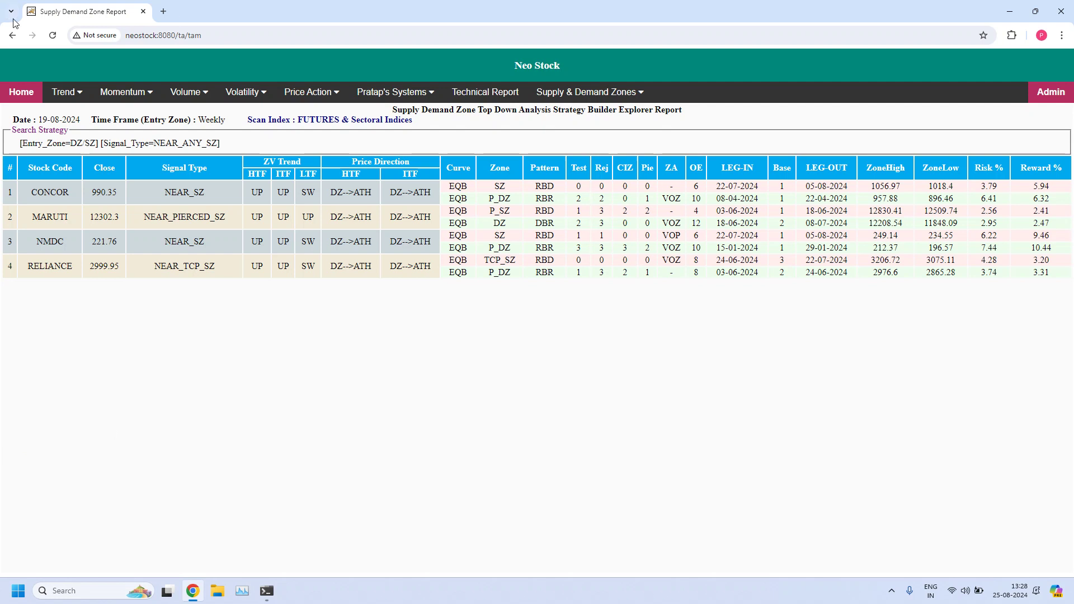
# Return to the strategy builder and run the weekly Top Down Strategy scan with the INSIDE_ANY_DZ signal type.
pyautogui.click(12, 36)
pyautogui.click(45, 143)
pyautogui.click(75, 144)
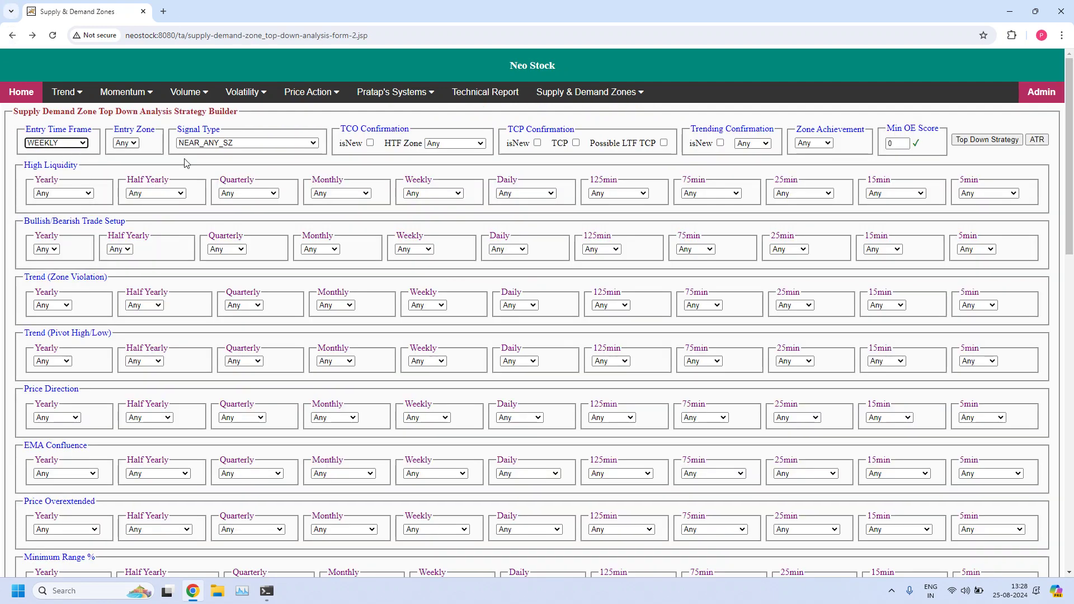
pyautogui.click(268, 145)
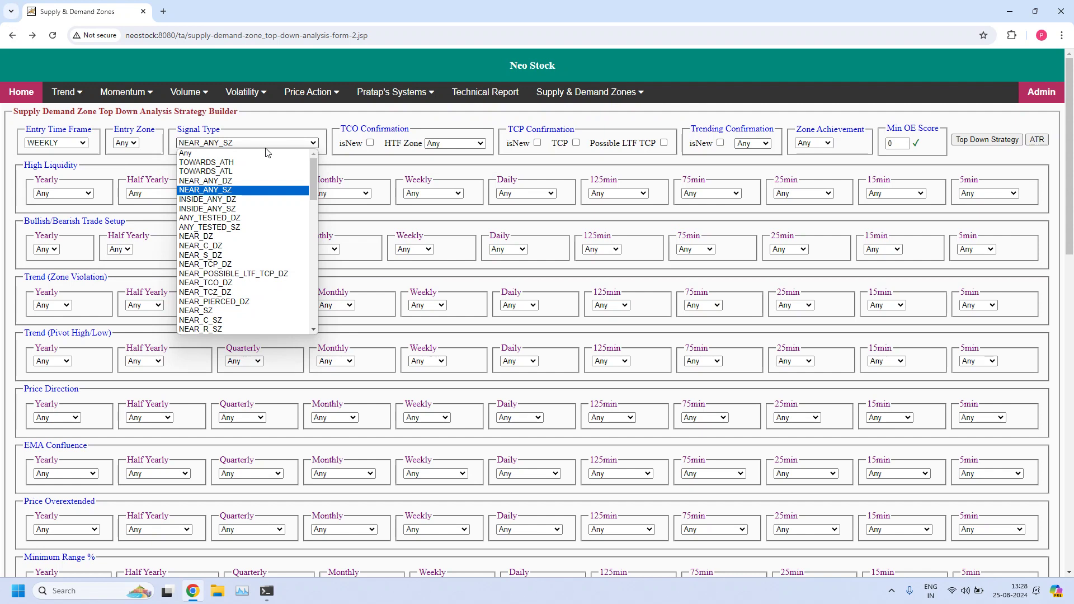
pyautogui.click(255, 202)
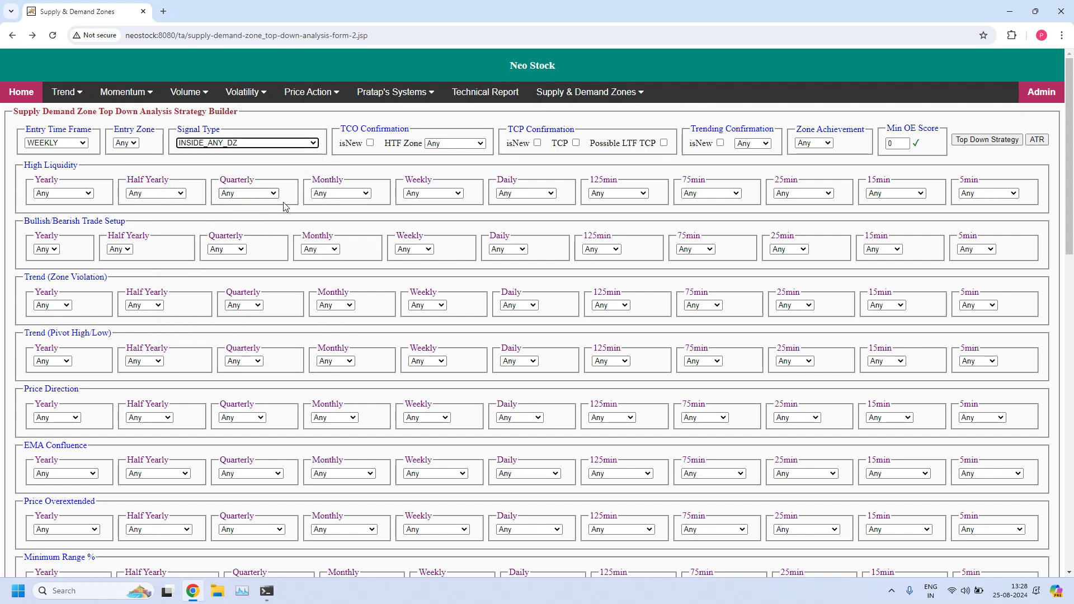
pyautogui.click(975, 142)
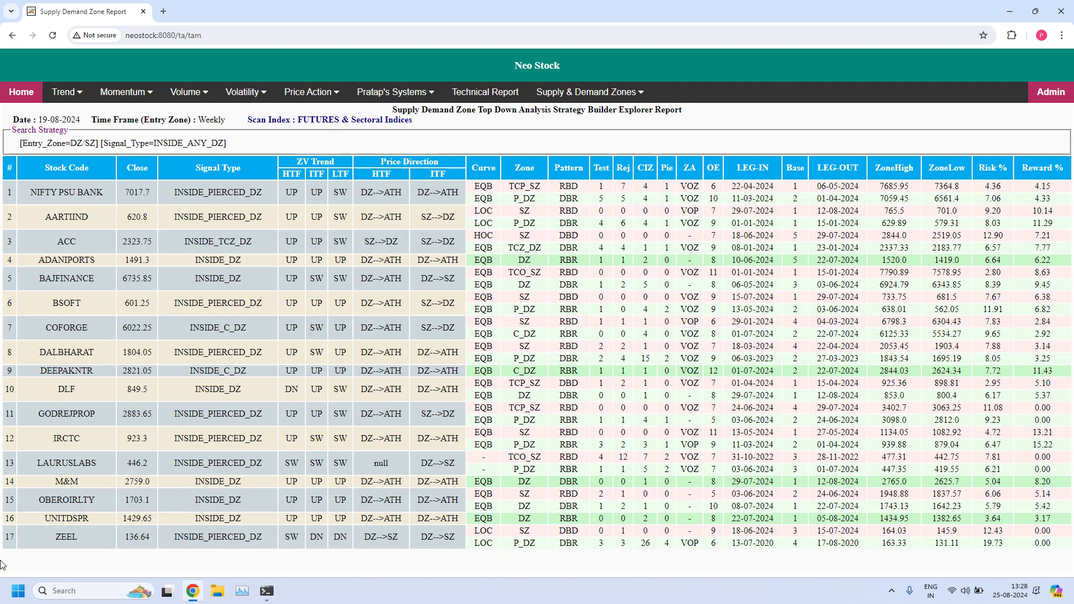
# Return to the strategy builder, run the weekly scan with the INSIDE_ANY_SZ signal type, and review the full report.
pyautogui.click(12, 34)
pyautogui.click(83, 143)
pyautogui.click(83, 143)
pyautogui.click(303, 144)
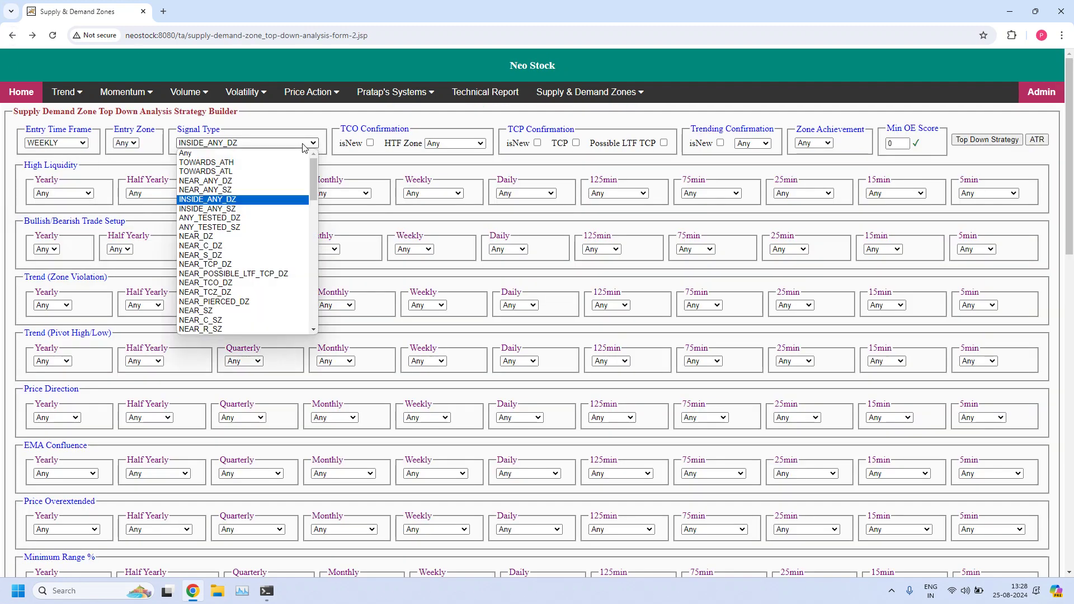
pyautogui.click(242, 211)
pyautogui.click(998, 139)
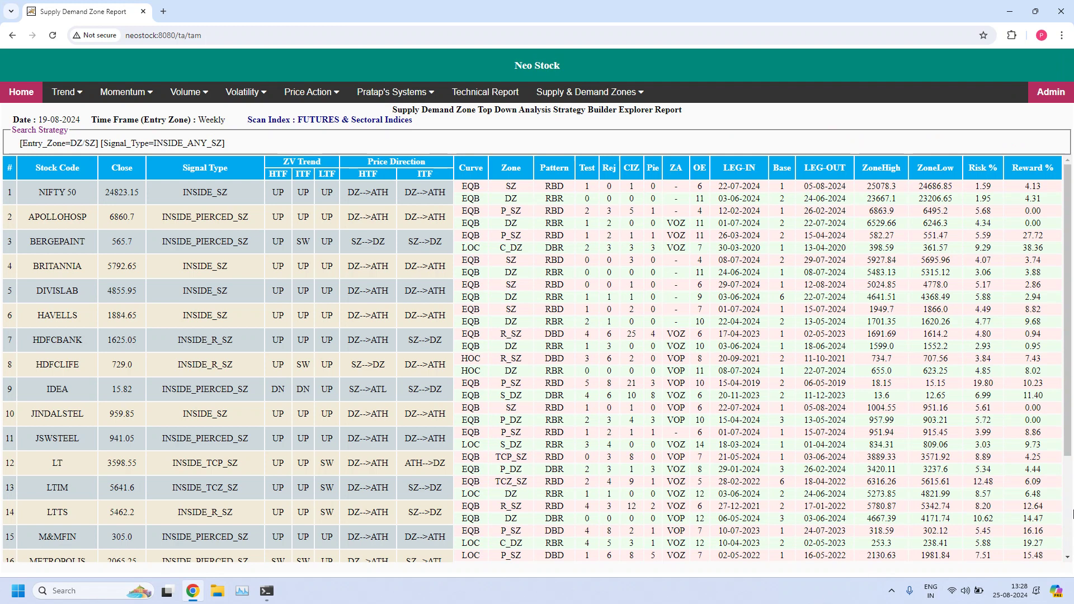
pyautogui.scroll(-2, 1064, 546)
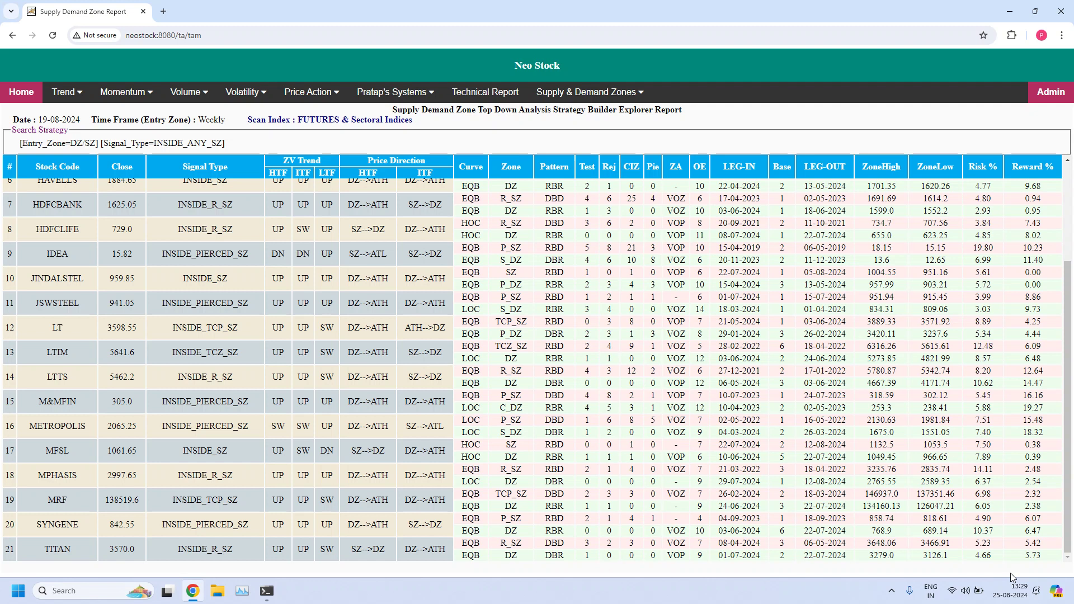
# Return to the strategy builder and run the weekly Top Down Strategy scan with the ANY_TESTED_DZ signal type.
pyautogui.click(12, 35)
pyautogui.click(84, 143)
pyautogui.click(87, 144)
pyautogui.click(313, 144)
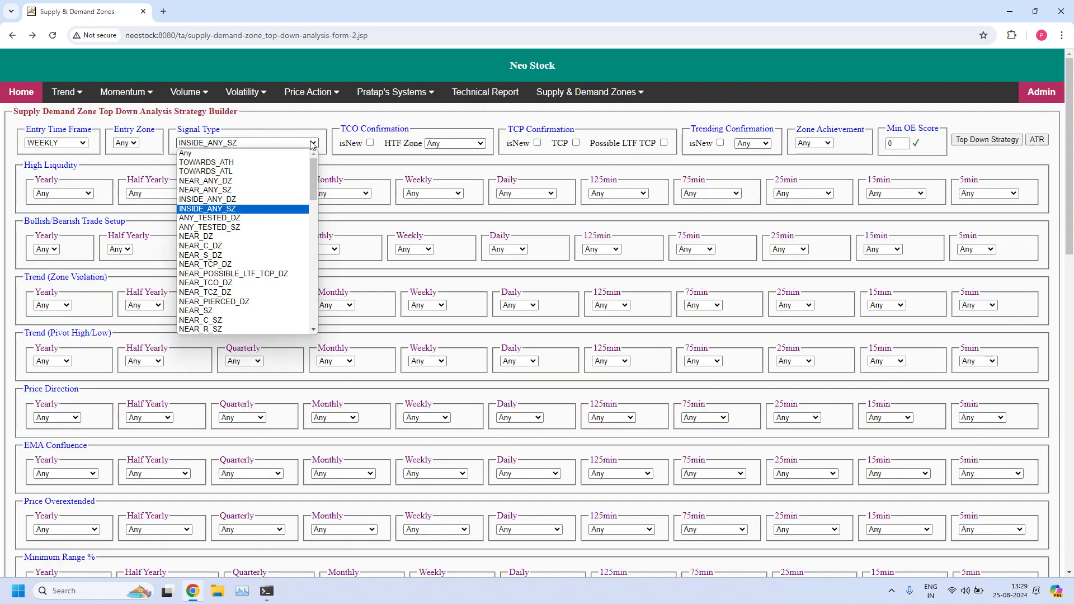
pyautogui.click(261, 218)
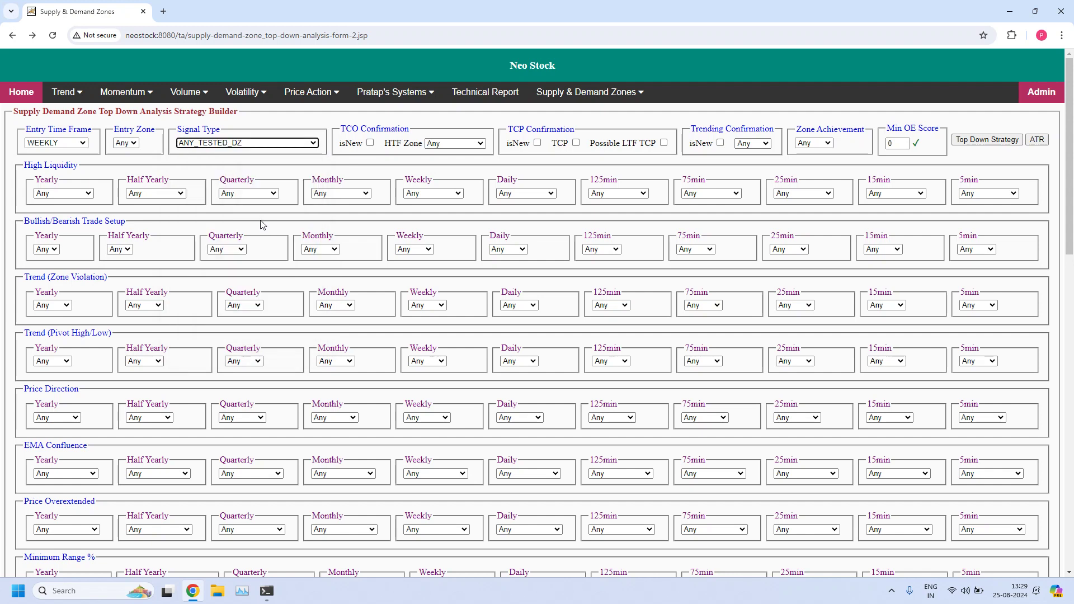
pyautogui.click(979, 137)
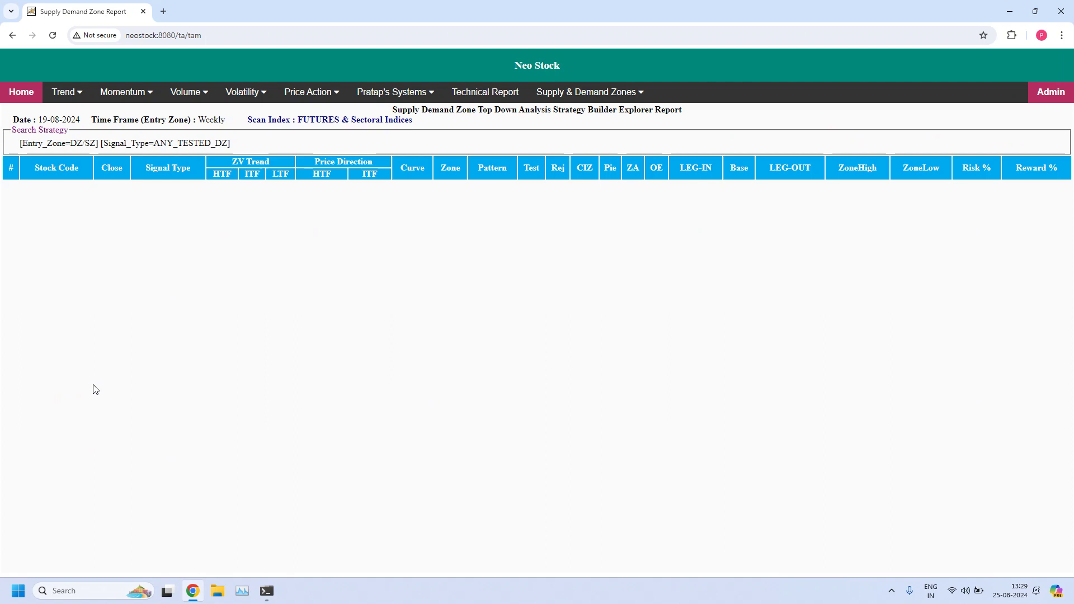
# Return to the strategy builder and run the weekly Top Down Strategy scan with the ANY_TESTED_SZ signal type.
pyautogui.click(12, 35)
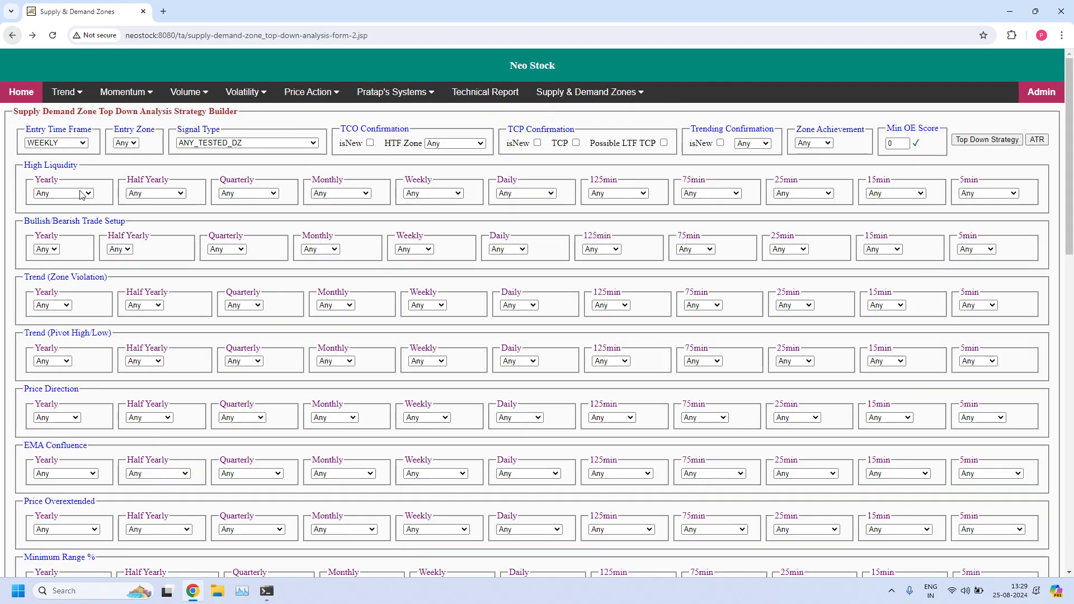
pyautogui.click(86, 146)
pyautogui.click(85, 147)
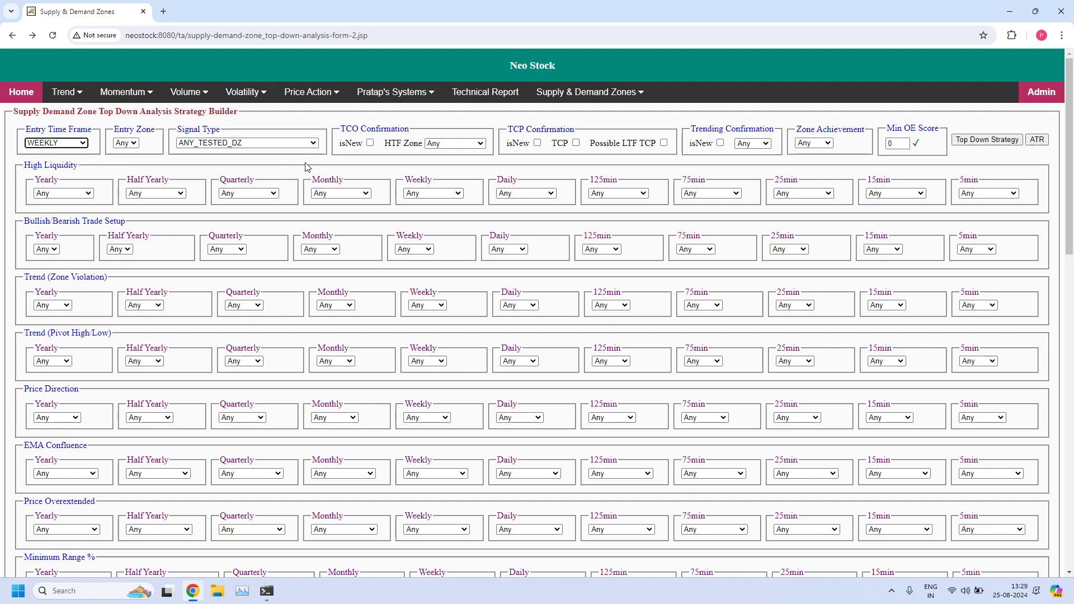
pyautogui.click(305, 145)
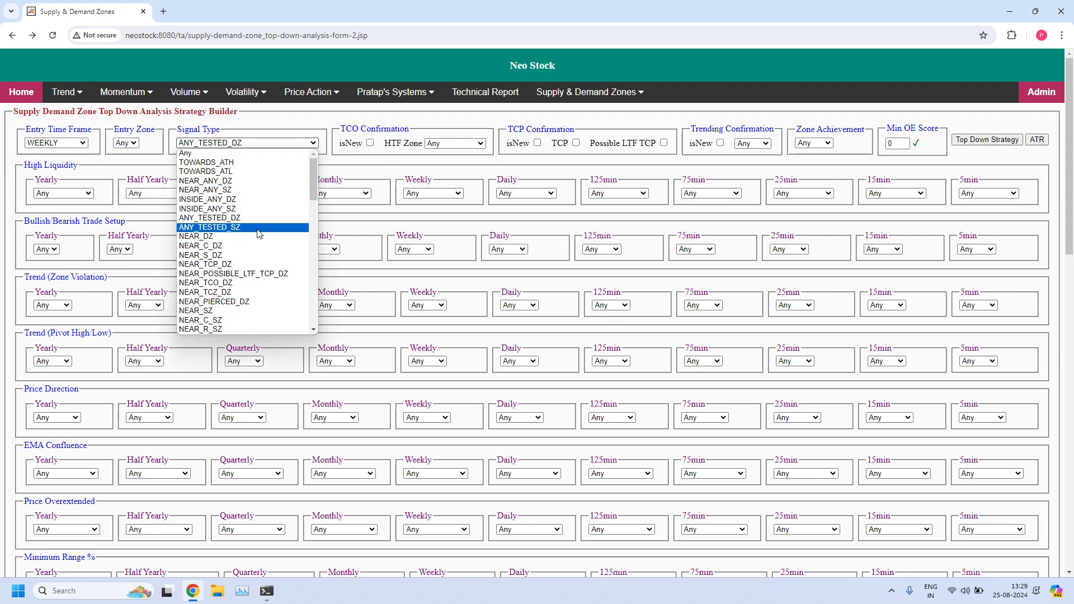
pyautogui.click(259, 229)
pyautogui.click(989, 140)
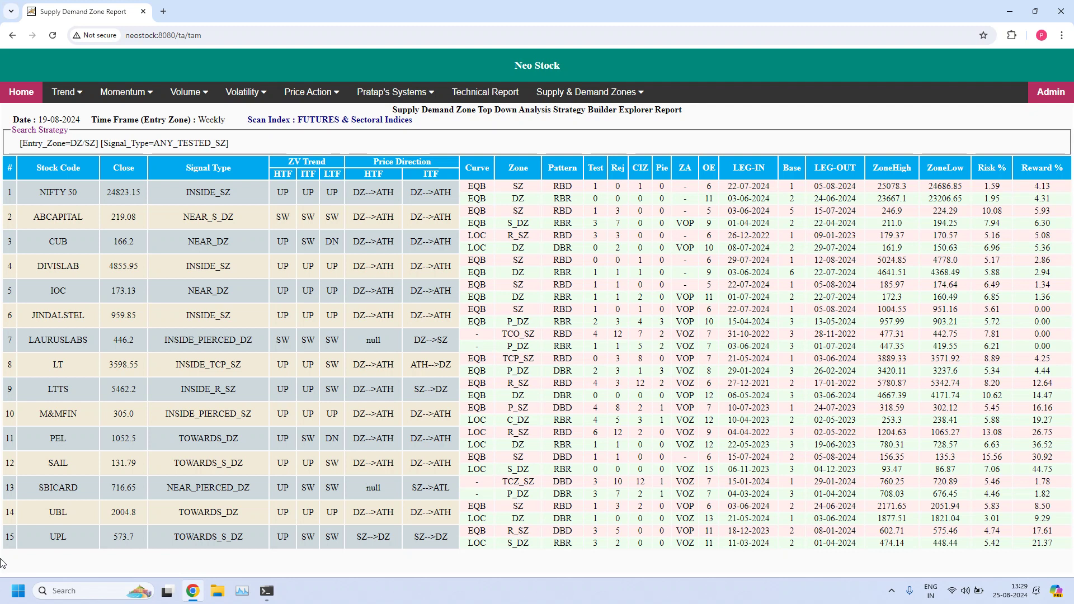
# Return to the strategy builder and run the weekly Top Down Strategy scan with the DZ_NEW signal type.
pyautogui.click(12, 35)
pyautogui.click(67, 143)
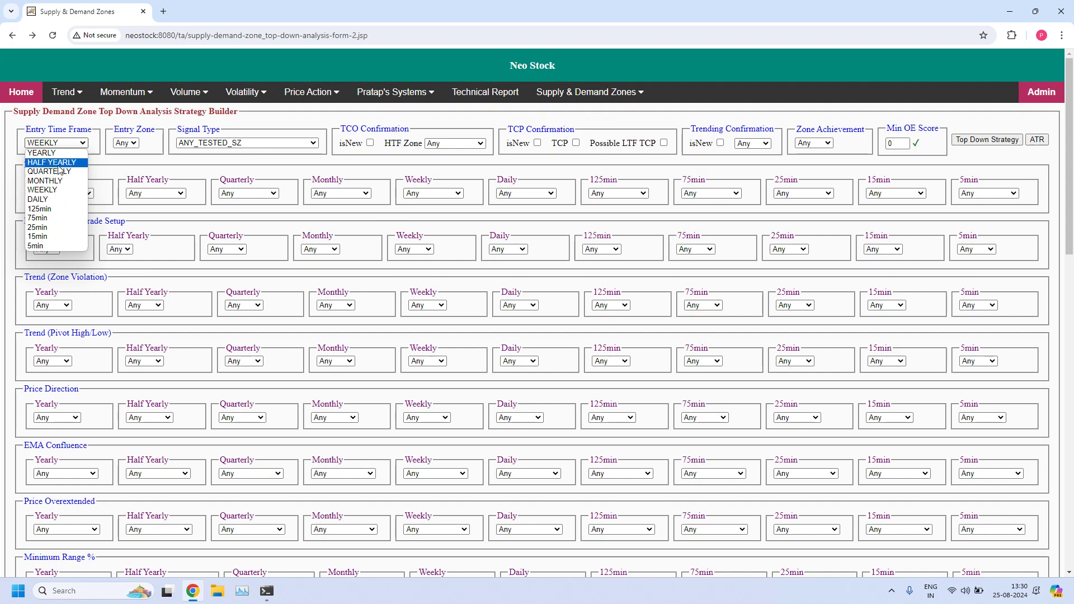
pyautogui.click(50, 191)
pyautogui.click(291, 145)
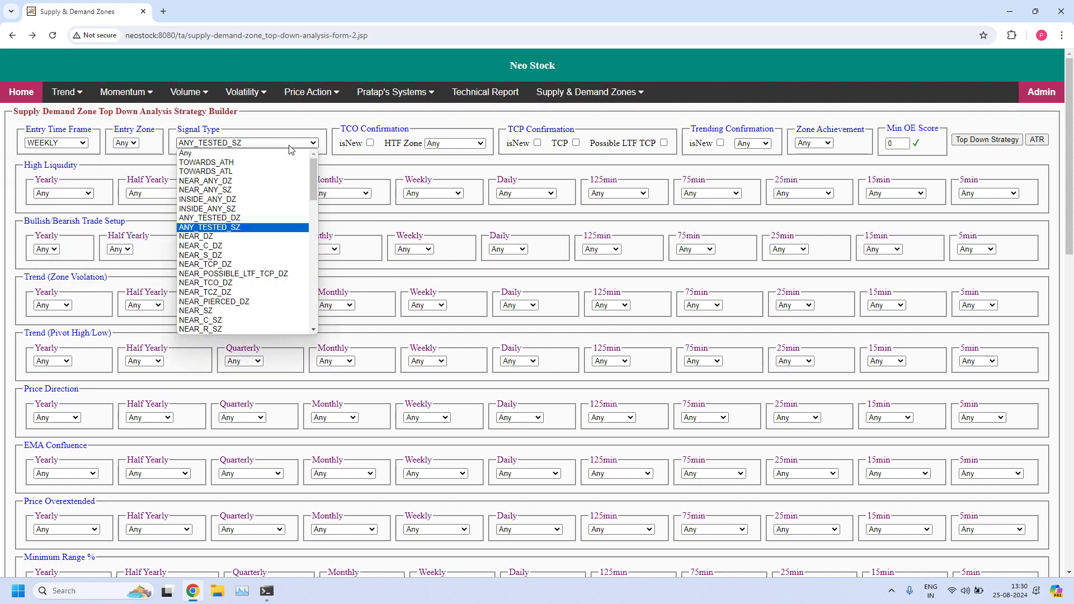
pyautogui.moveTo(314, 179); pyautogui.dragTo(315, 320)
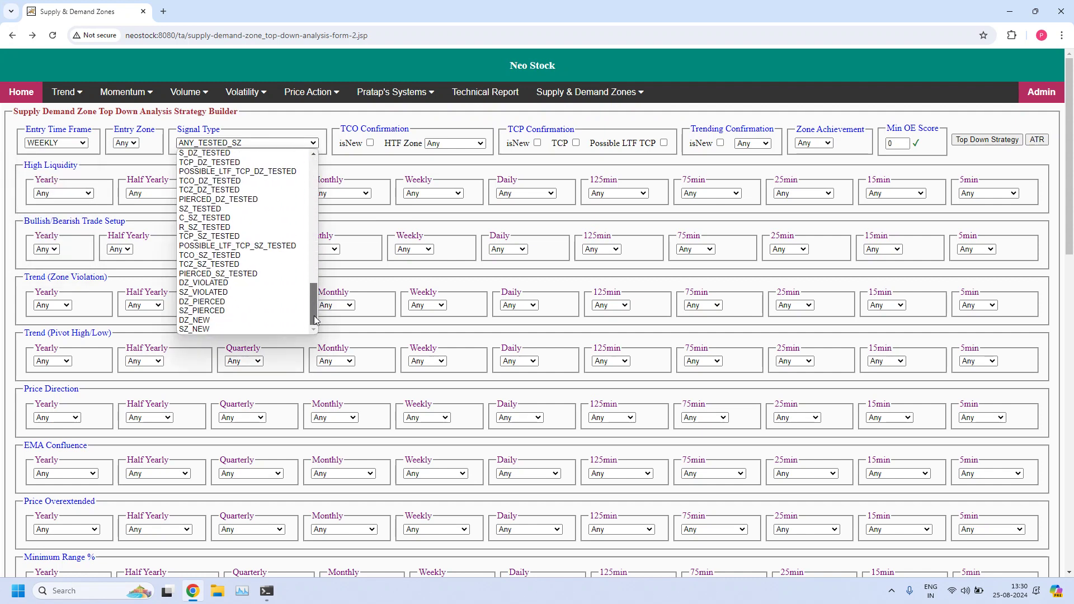
pyautogui.click(221, 321)
pyautogui.click(988, 141)
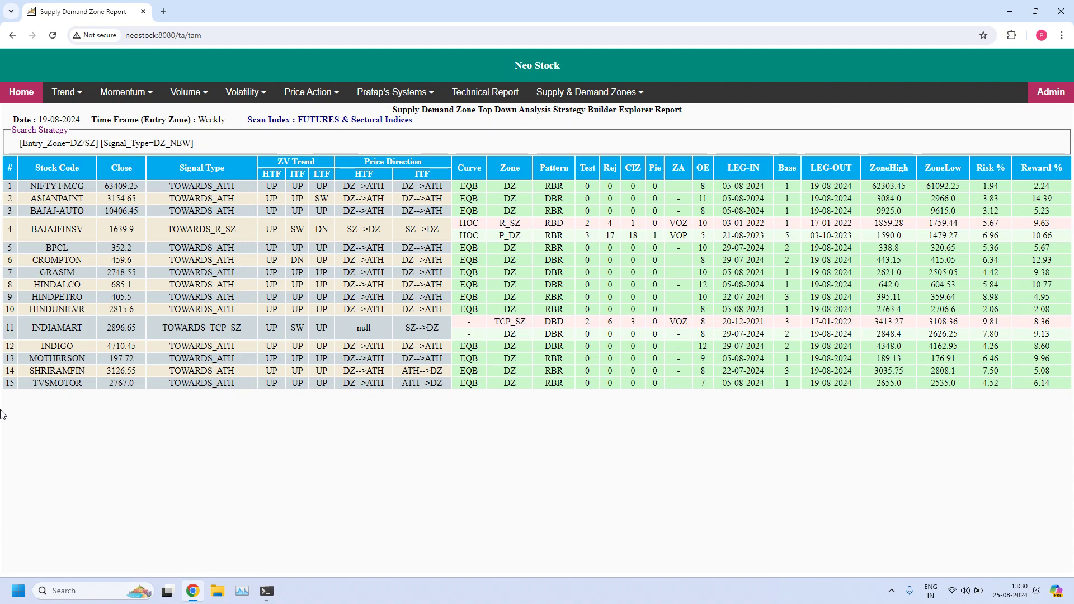
# Return to the strategy builder and run the weekly Top Down Strategy scan with the SZ_NEW signal type.
pyautogui.click(12, 36)
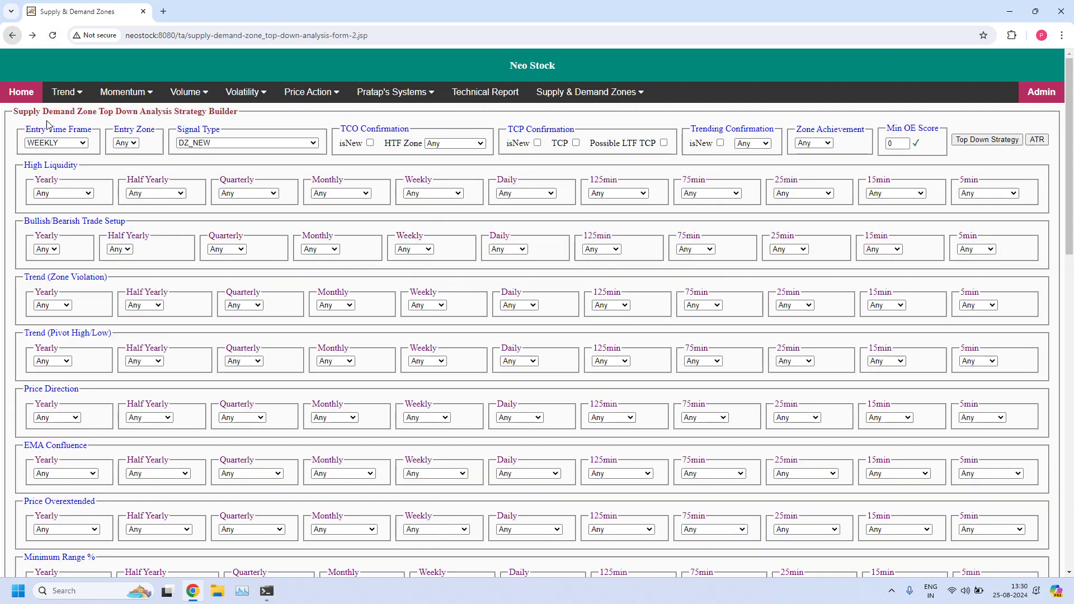
pyautogui.click(75, 146)
pyautogui.click(76, 150)
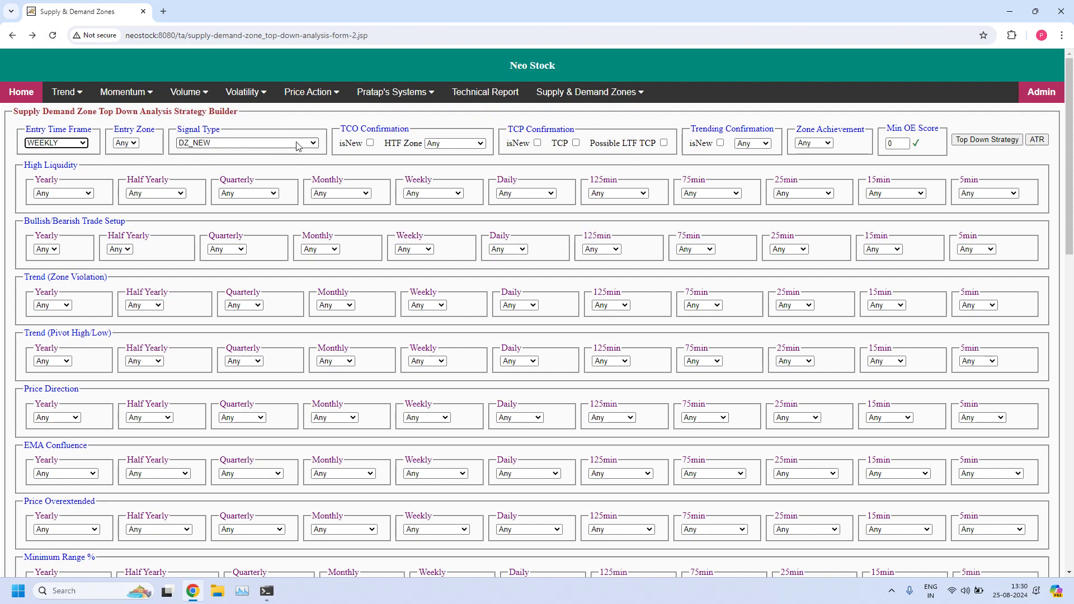
pyautogui.click(298, 144)
pyautogui.scroll(-1, 313, 302)
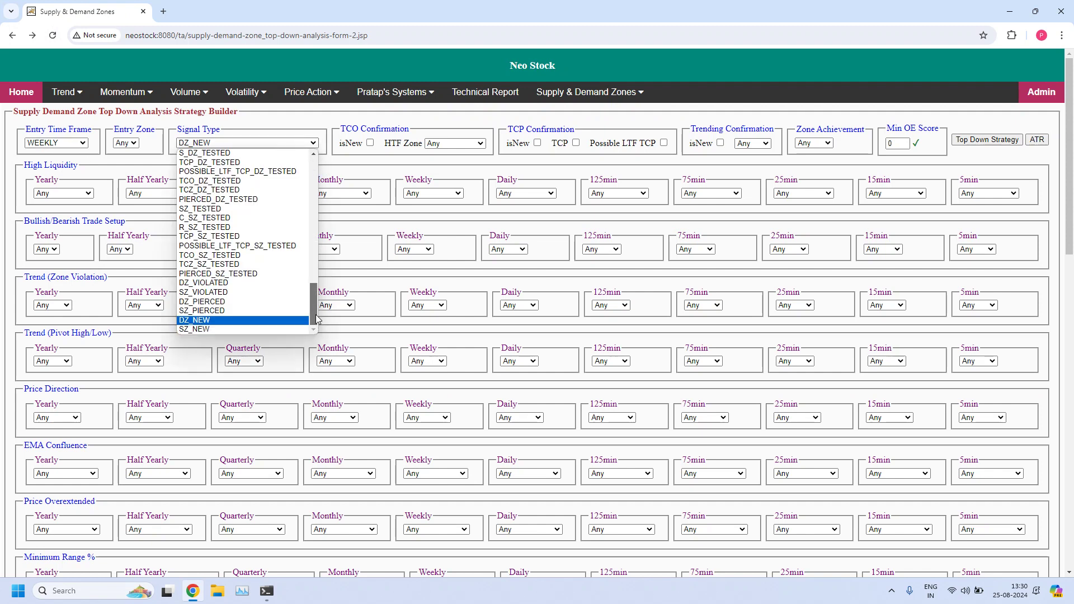
pyautogui.click(223, 330)
pyautogui.click(986, 141)
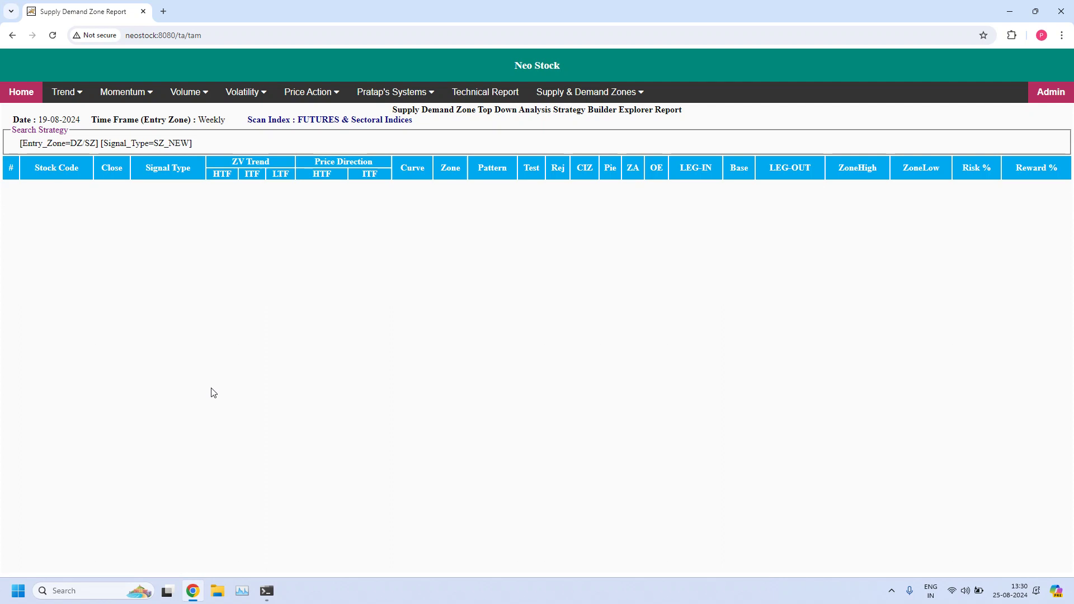
# Open a fresh top-down strategy form and set the entry time frame to WEEKLY and the weekly EMA Confluence to DZ_WEMAC.
pyautogui.moveTo(596, 94)
pyautogui.click(550, 115)
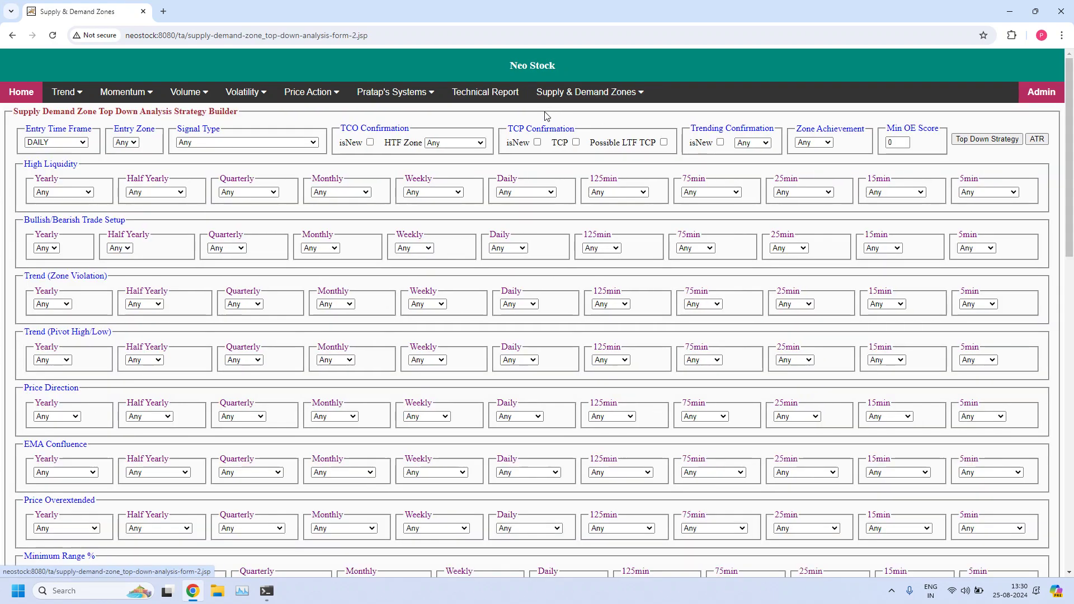
pyautogui.click(73, 143)
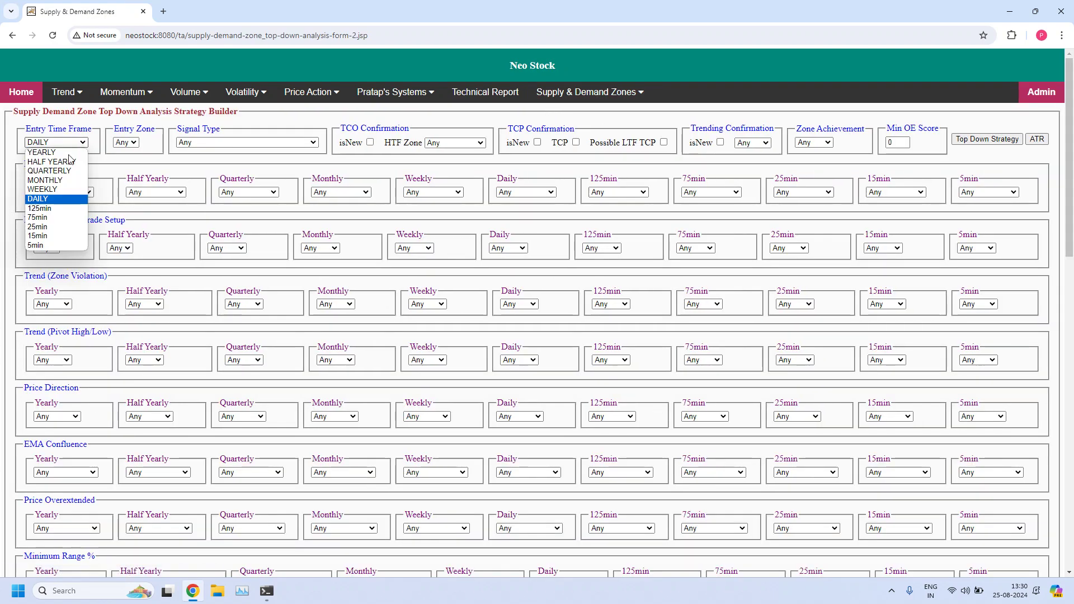
pyautogui.click(52, 193)
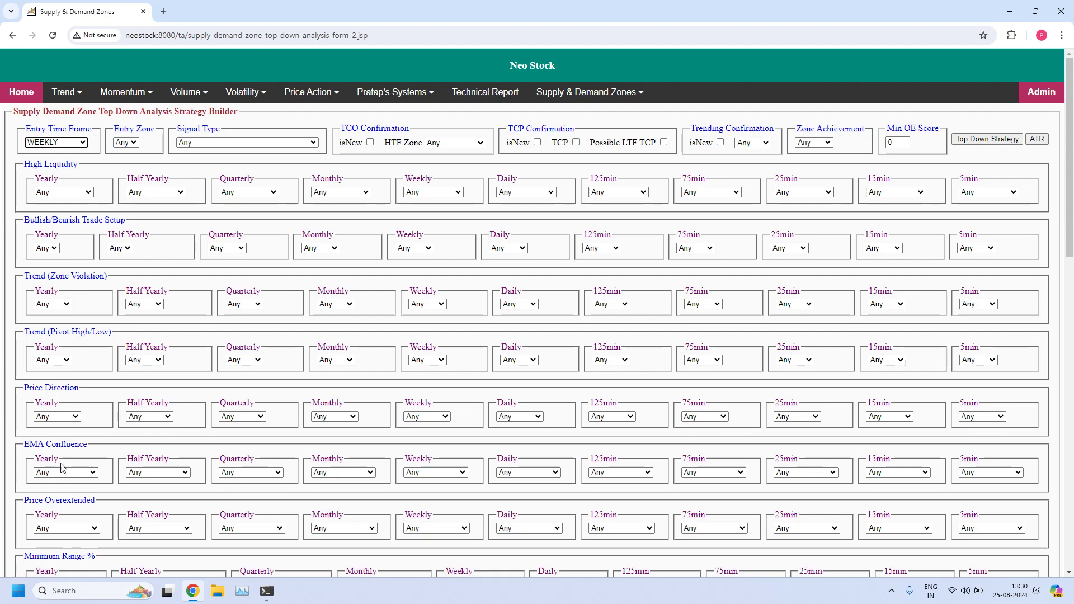
pyautogui.click(462, 475)
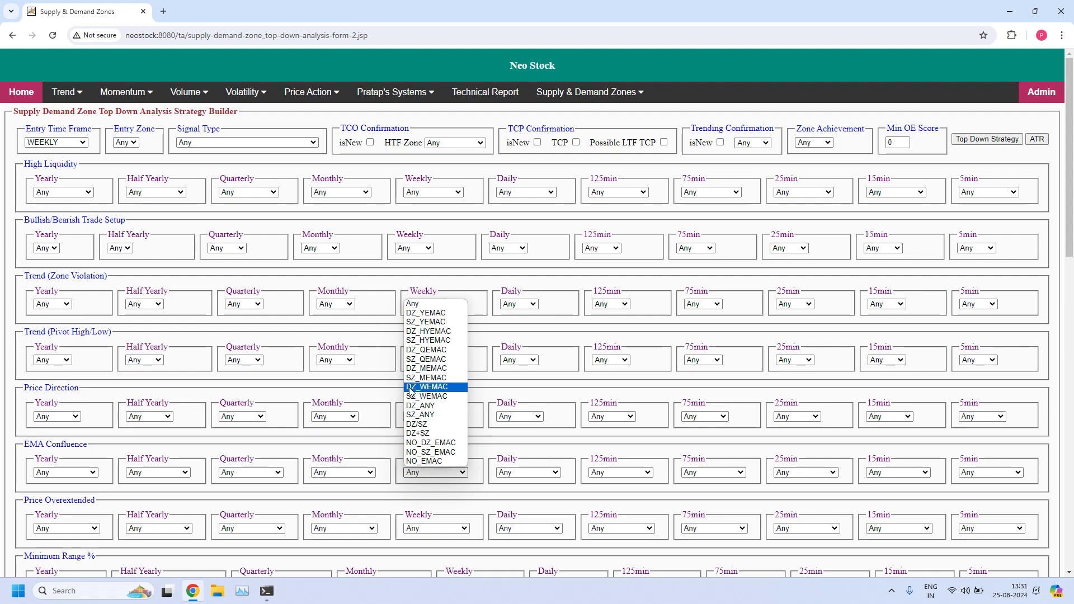
pyautogui.click(448, 388)
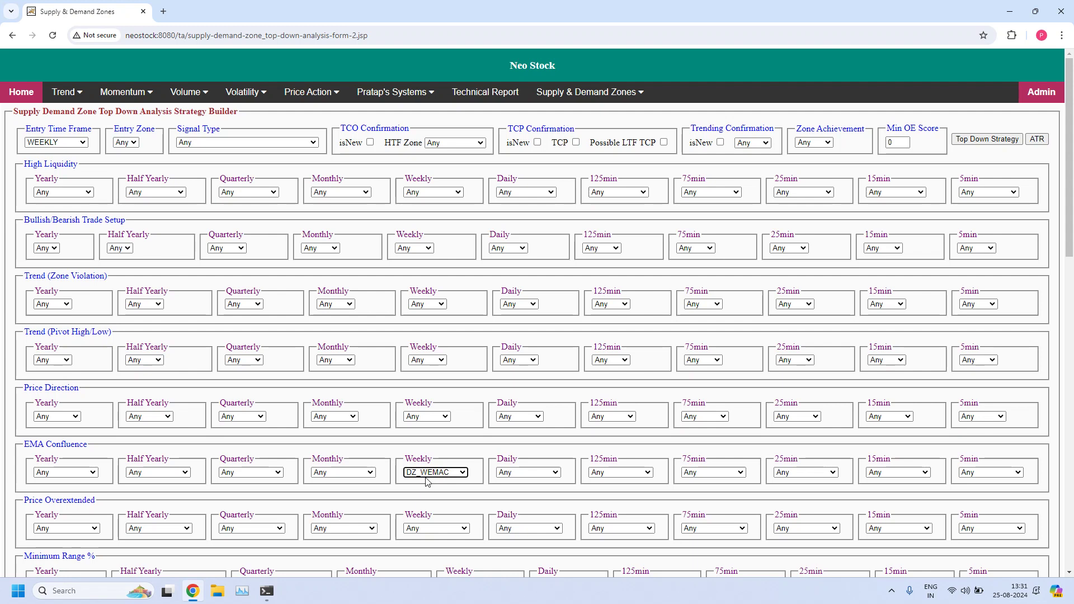
# Set the weekly Trend (Zone Violation) filter to UP.
pyautogui.click(25, 278)
pyautogui.moveTo(25, 278); pyautogui.dragTo(113, 289)
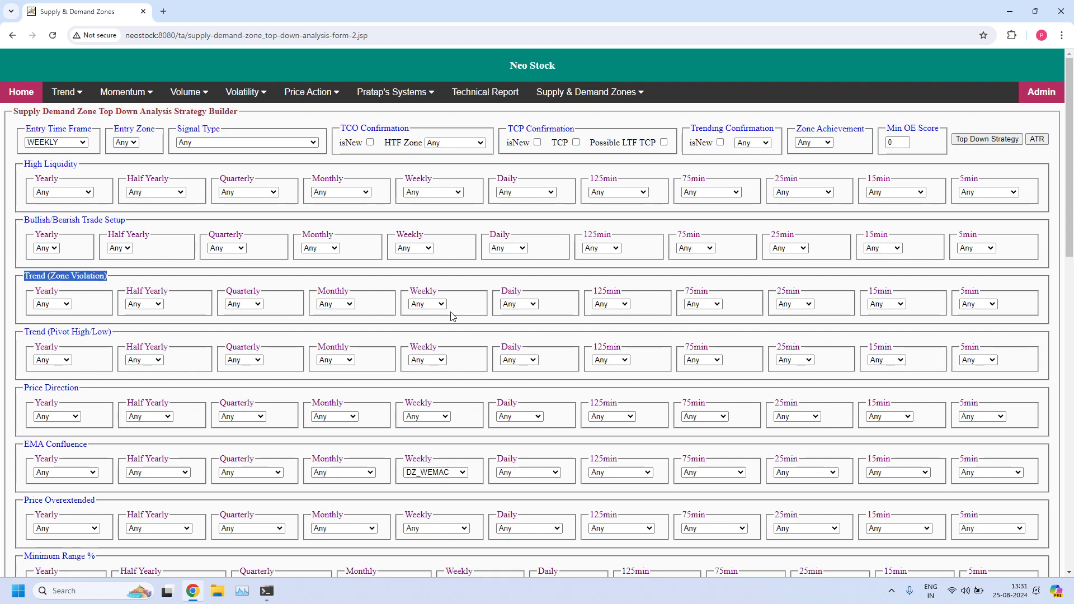
pyautogui.moveTo(411, 291); pyautogui.dragTo(451, 292)
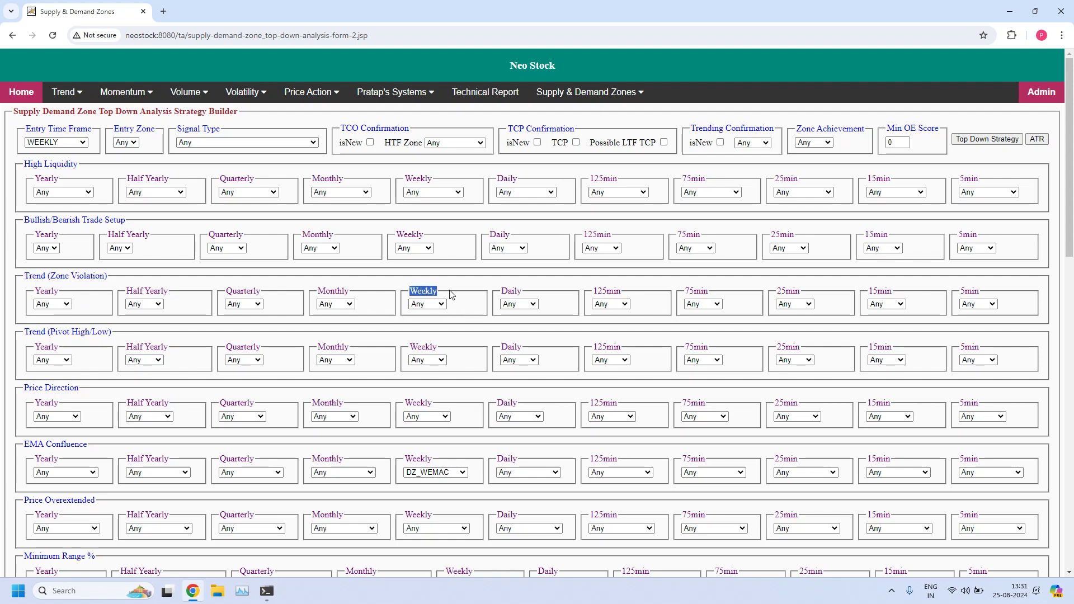
pyautogui.click(439, 304)
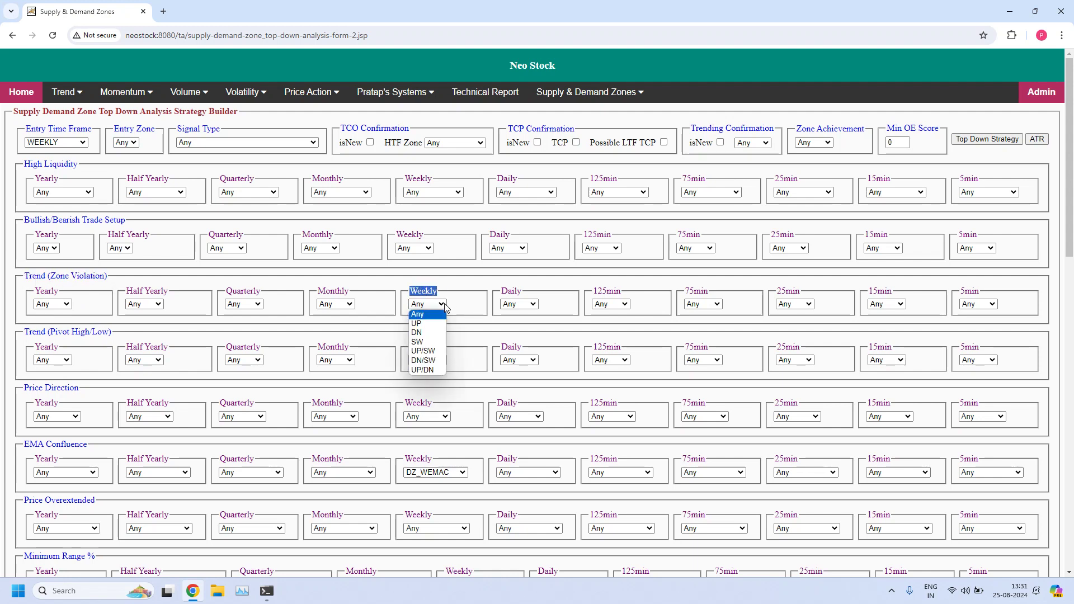
pyautogui.click(424, 324)
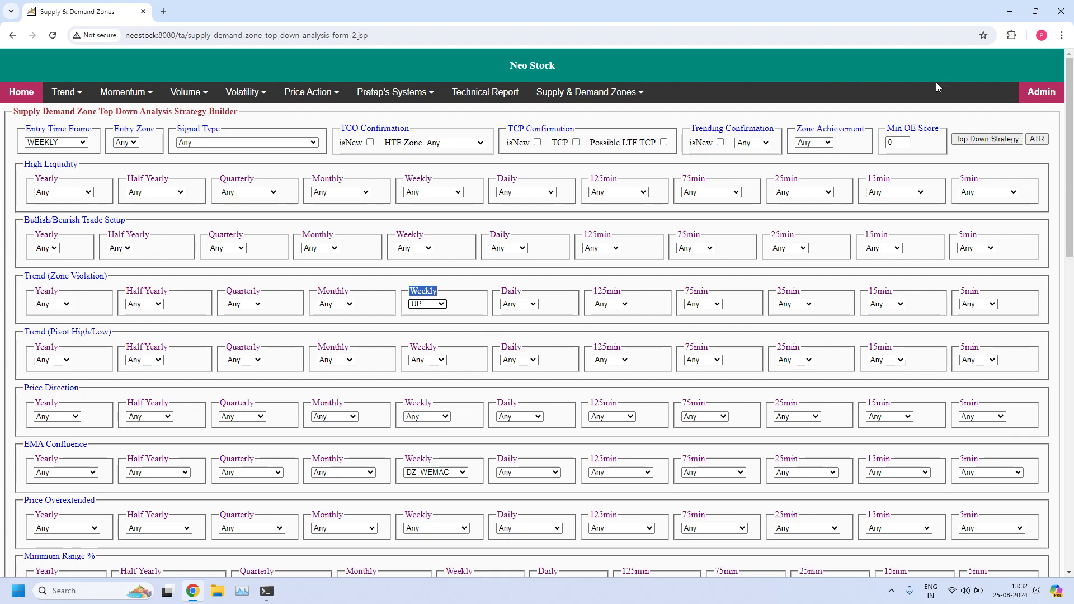
# Run the Top Down Strategy scan with the zone-violation trend and EMA confluence filters, and review the report to its end.
pyautogui.click(995, 140)
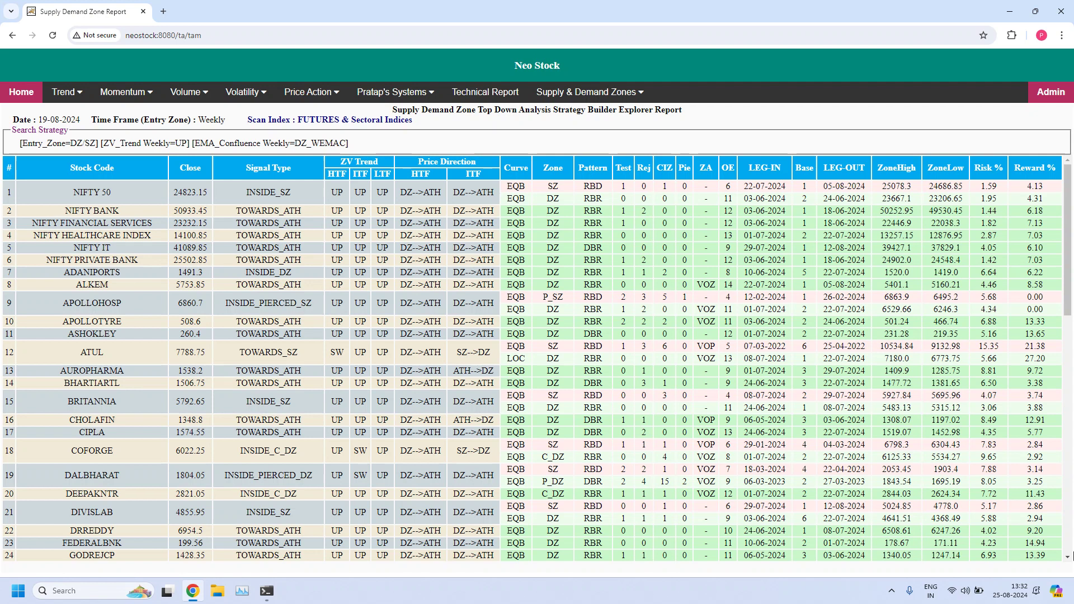
pyautogui.click(1070, 545)
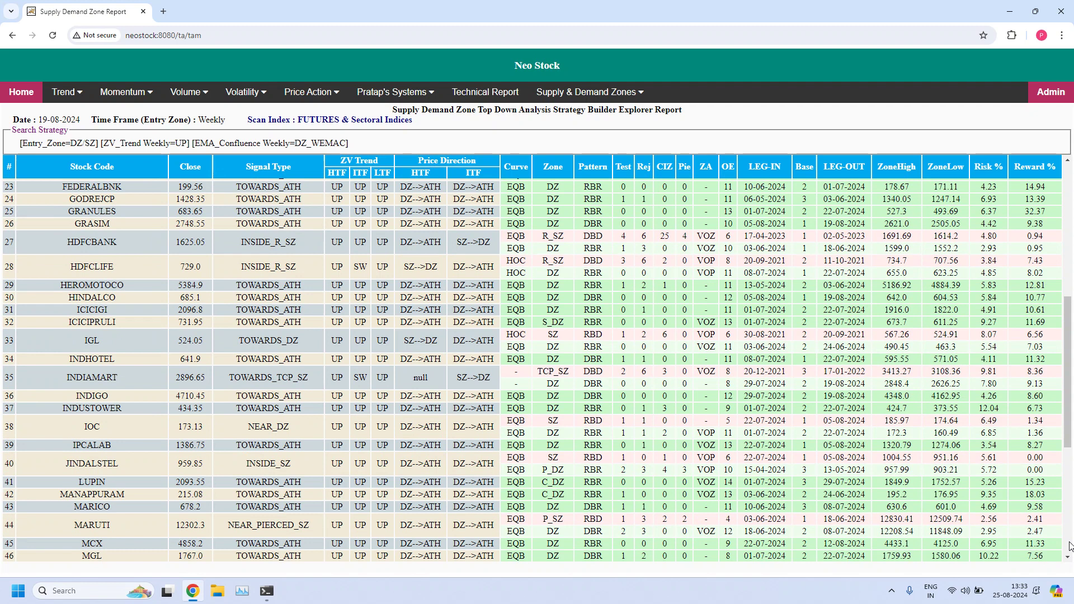
pyautogui.scroll(-5, 1070, 545)
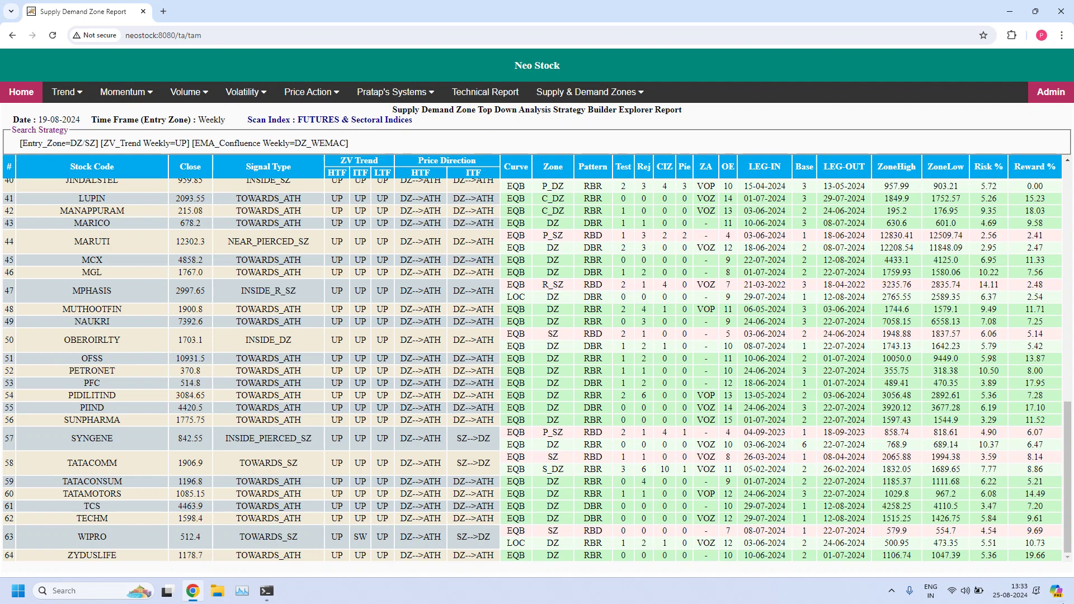
# Return to the strategy builder and set the weekly Trend (Pivot High/Low) filter to UP.
pyautogui.click(12, 36)
pyautogui.moveTo(23, 334); pyautogui.dragTo(123, 332)
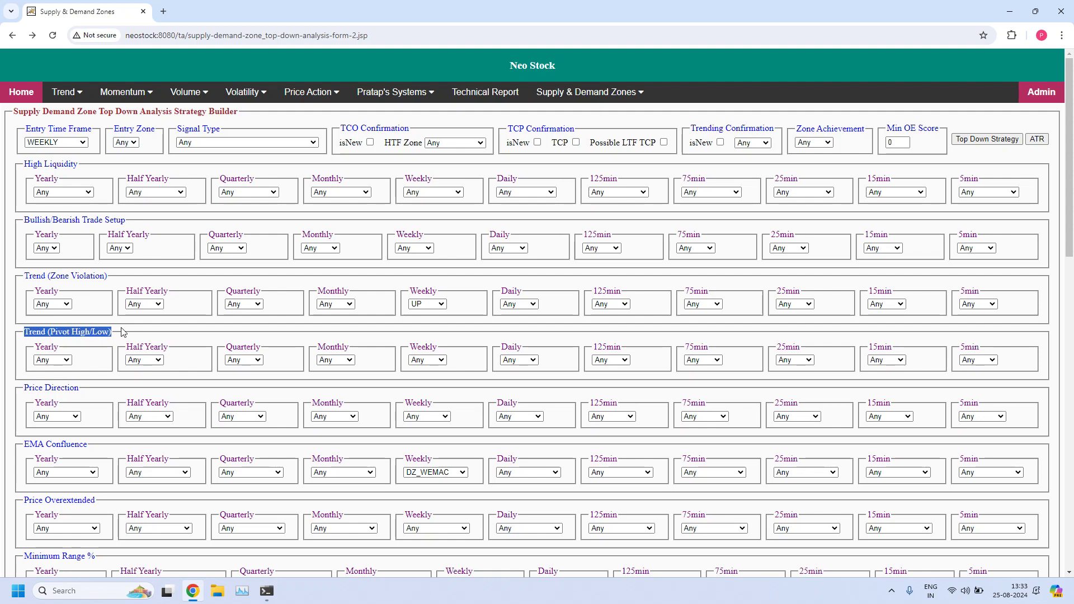
pyautogui.moveTo(410, 348); pyautogui.dragTo(442, 347)
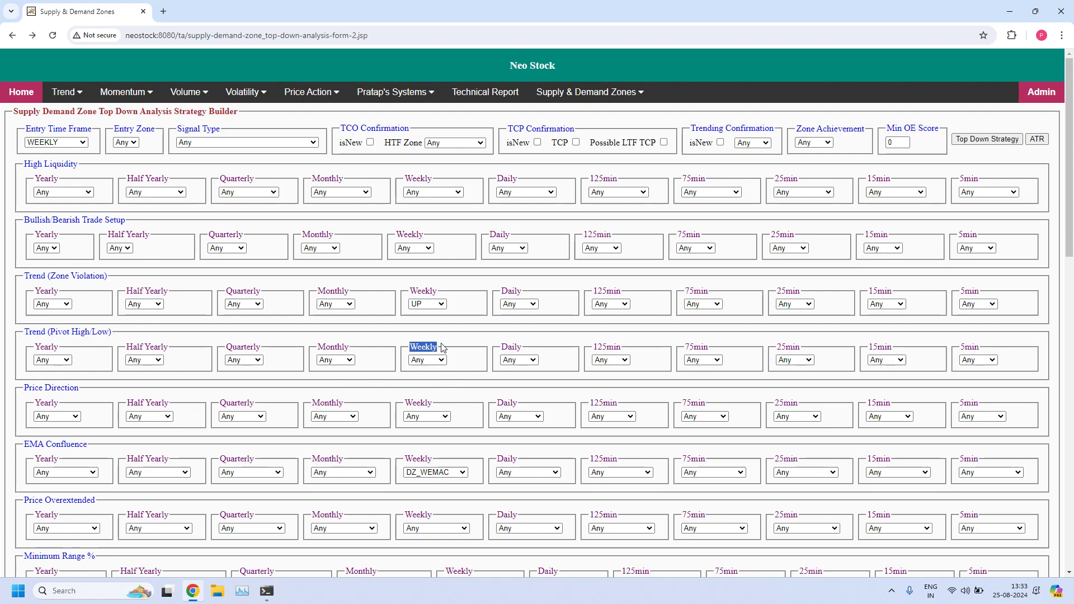
pyautogui.click(438, 360)
pyautogui.click(425, 378)
pyautogui.moveTo(21, 275); pyautogui.dragTo(171, 291)
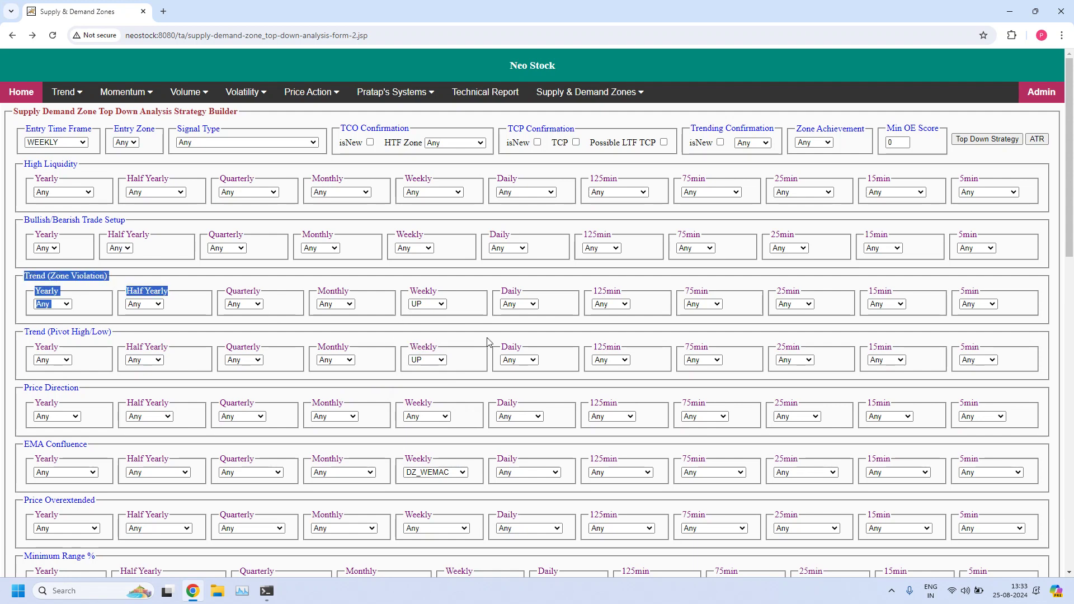
pyautogui.doubleClick(424, 290)
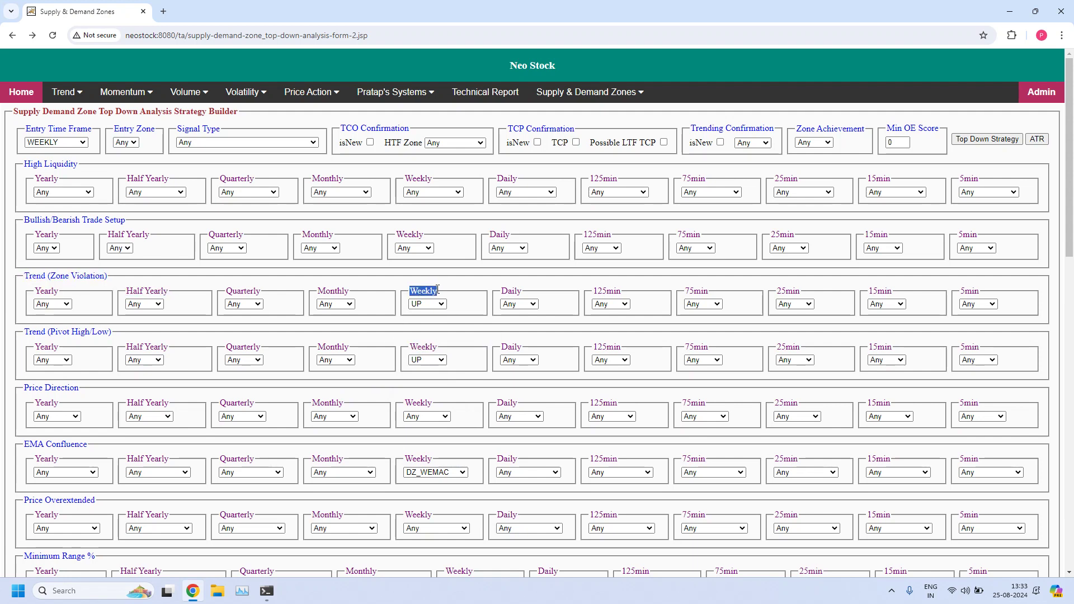
pyautogui.doubleClick(421, 348)
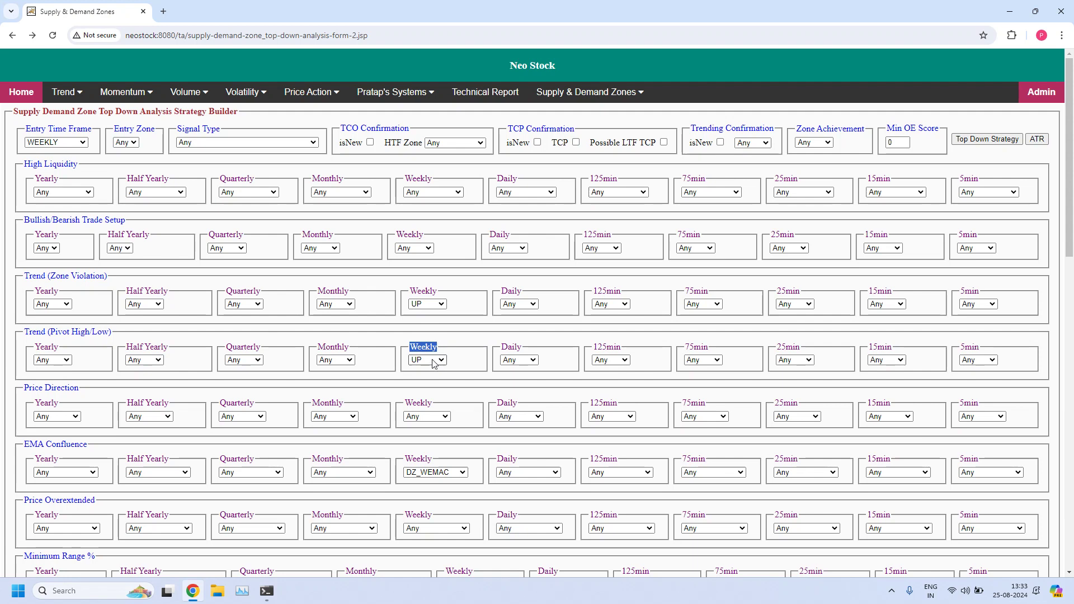
pyautogui.click(470, 321)
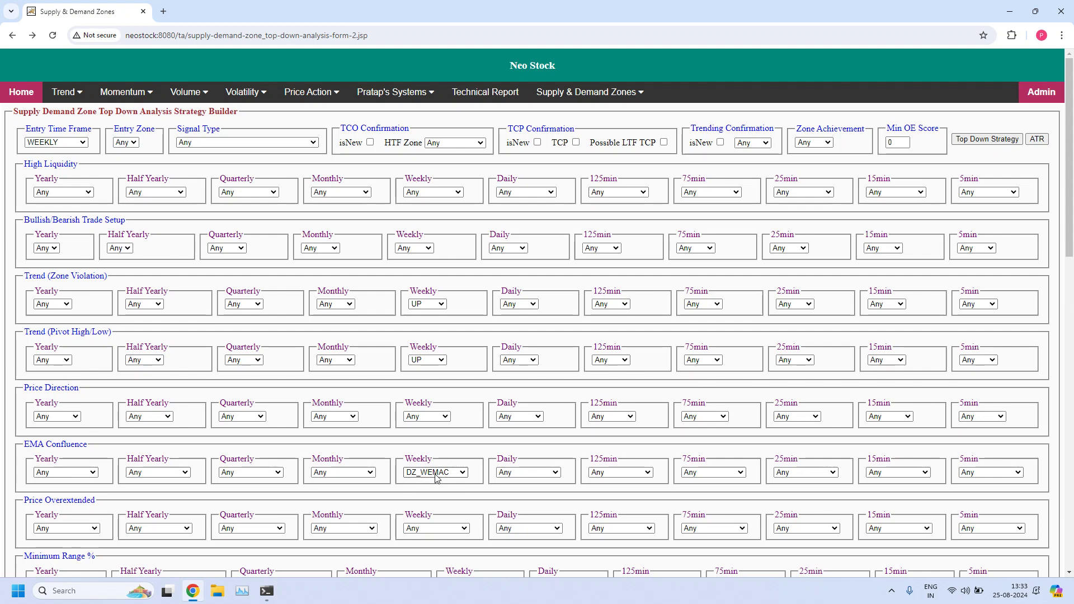
# Run the Top Down Strategy scan with both weekly trend filters and review the report and its search criteria.
pyautogui.click(987, 138)
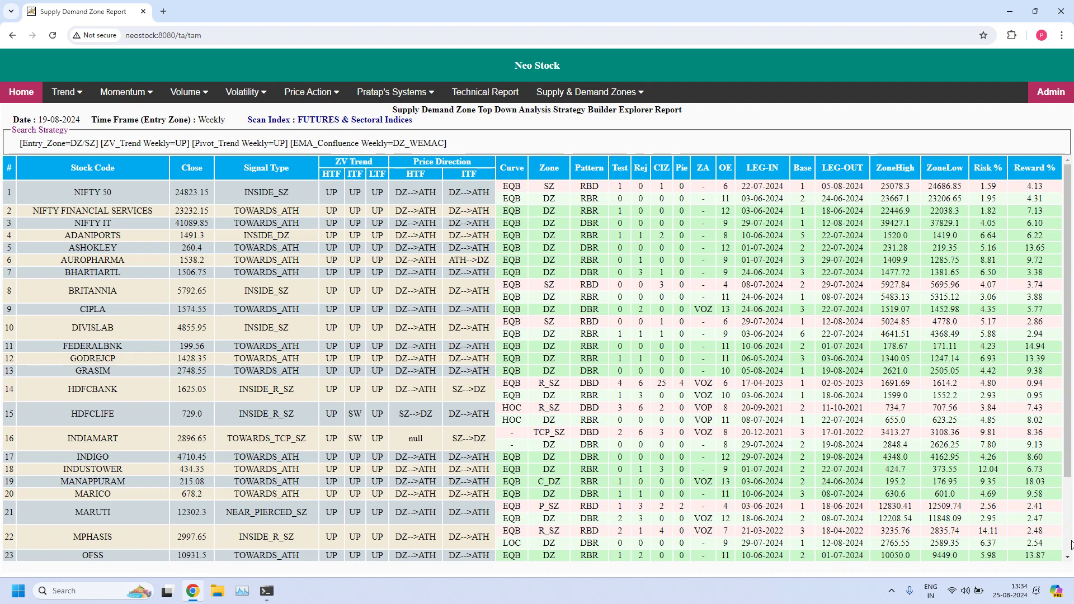
pyautogui.scroll(-2, 1072, 545)
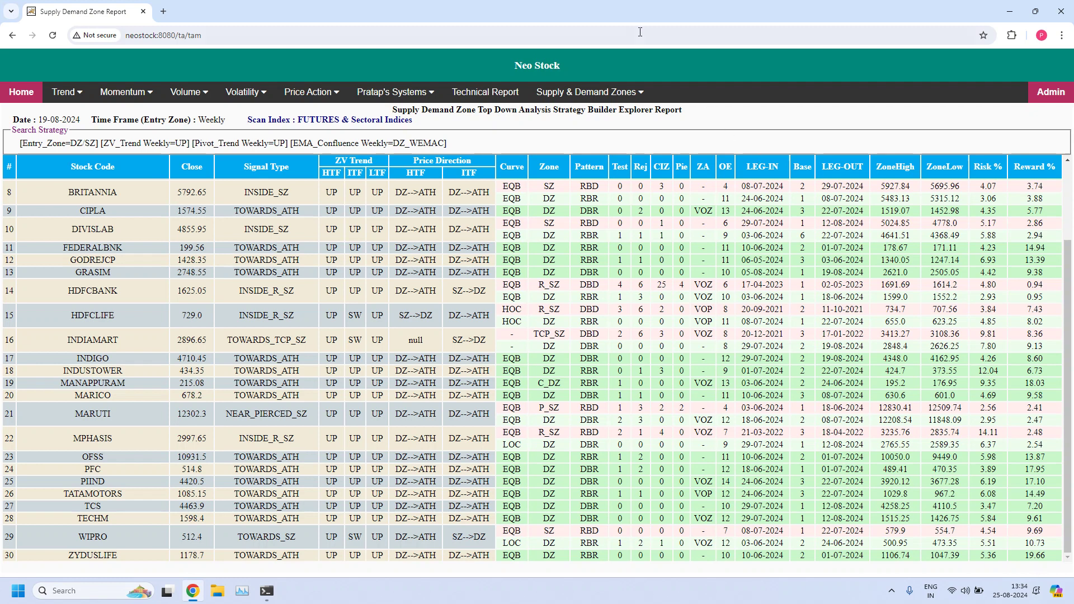
pyautogui.moveTo(409, 143); pyautogui.dragTo(446, 143)
pyautogui.click(537, 143)
# Return to the strategy builder and set the Weekly DZ with Monthly DZ demand zone confluence to Yes.
pyautogui.click(12, 36)
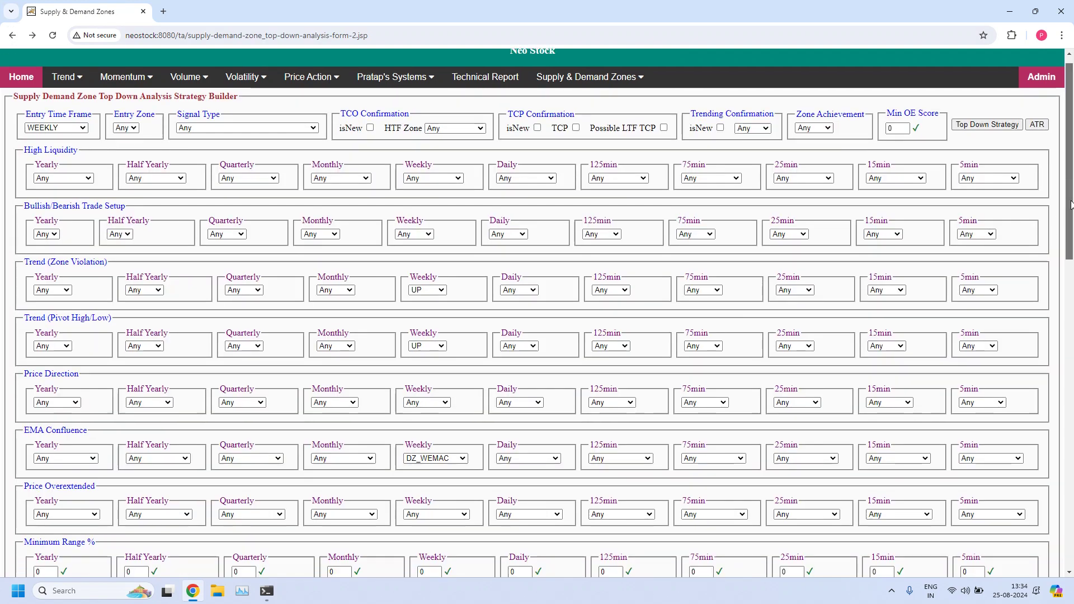
pyautogui.moveTo(1070, 193); pyautogui.dragTo(1070, 404)
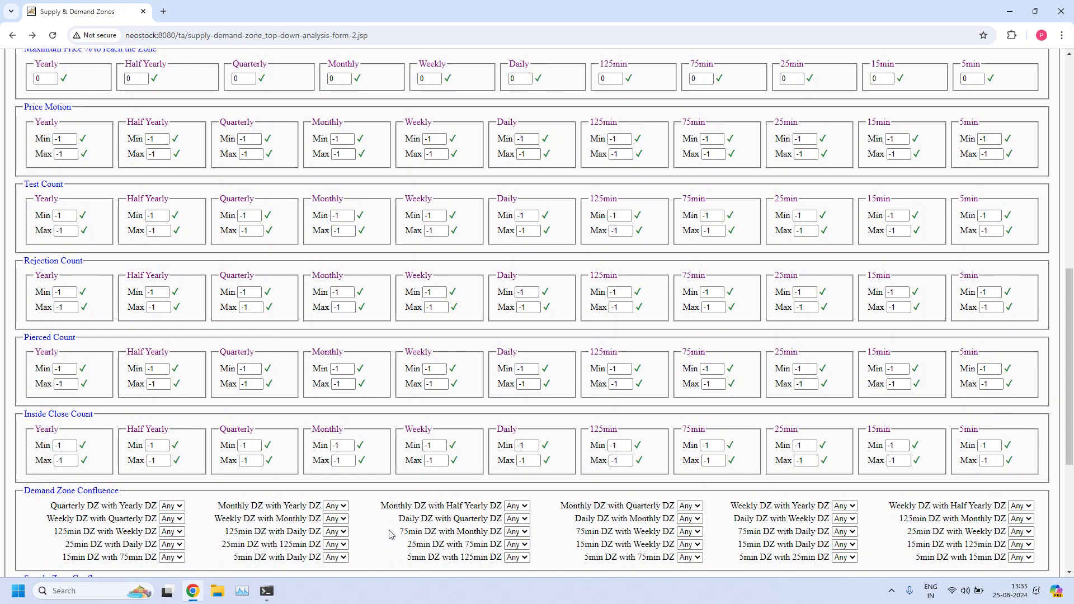
pyautogui.moveTo(216, 518); pyautogui.dragTo(345, 527)
pyautogui.click(342, 522)
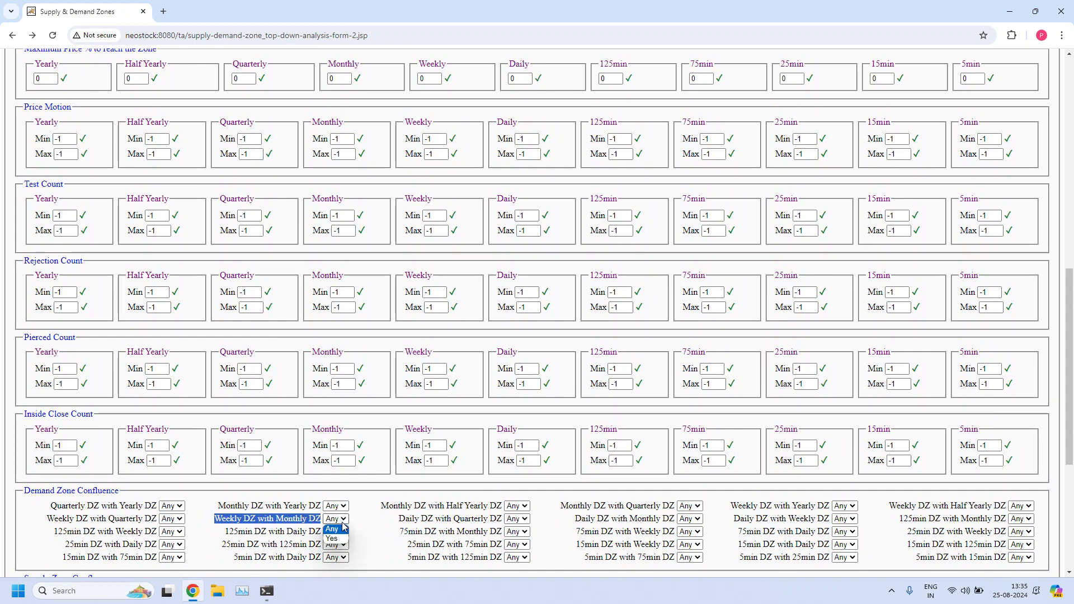
pyautogui.click(336, 539)
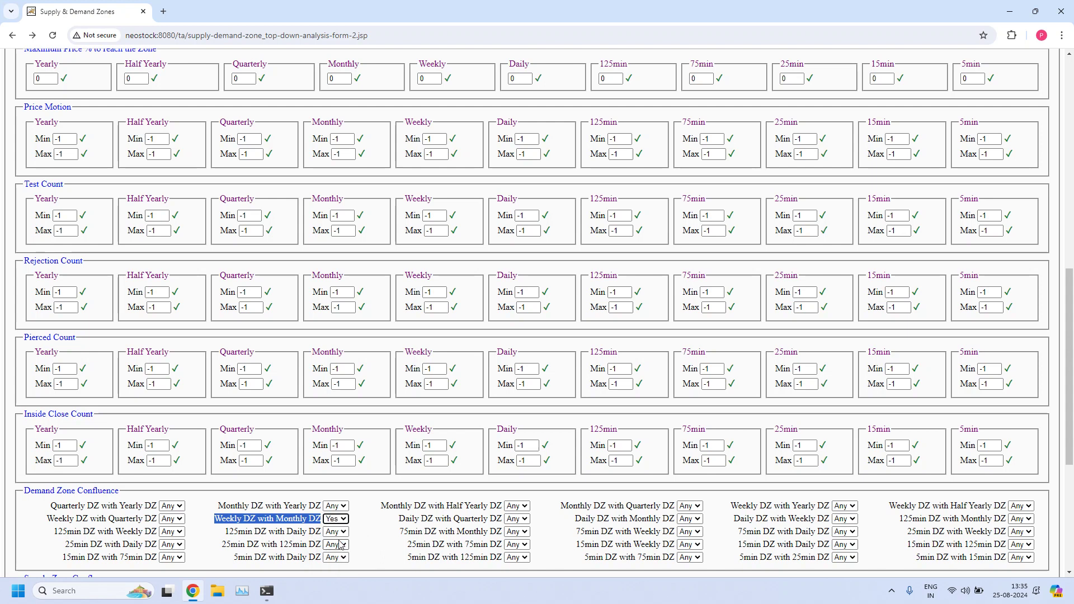
# Run the Top Down Strategy scan with the added demand zone confluence and check the Monthly+Weekly criterion in the report.
pyautogui.scroll(10, 1033, 334)
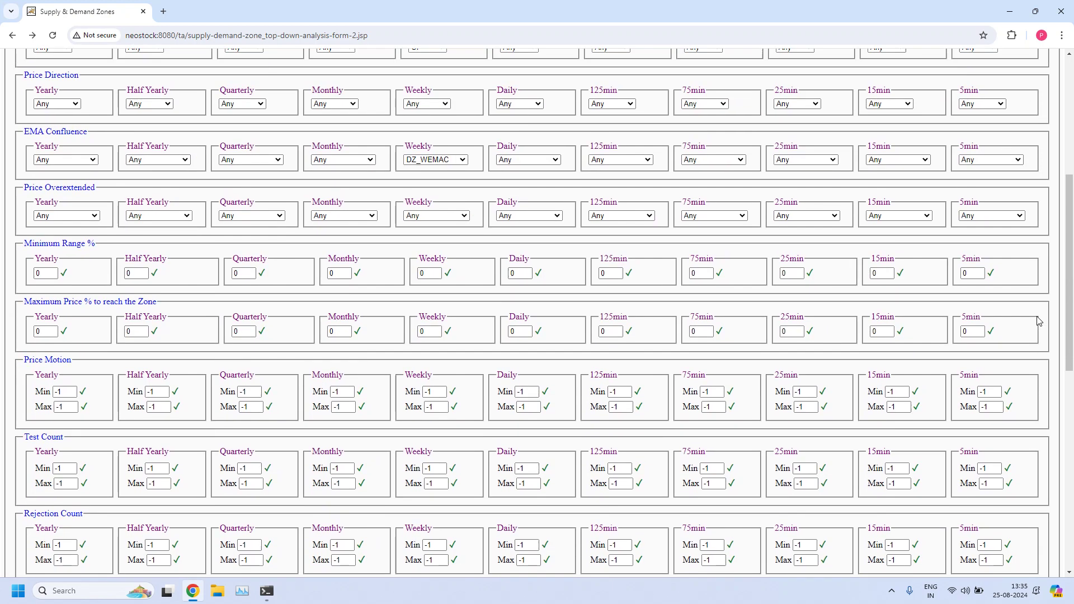
pyautogui.click(1007, 139)
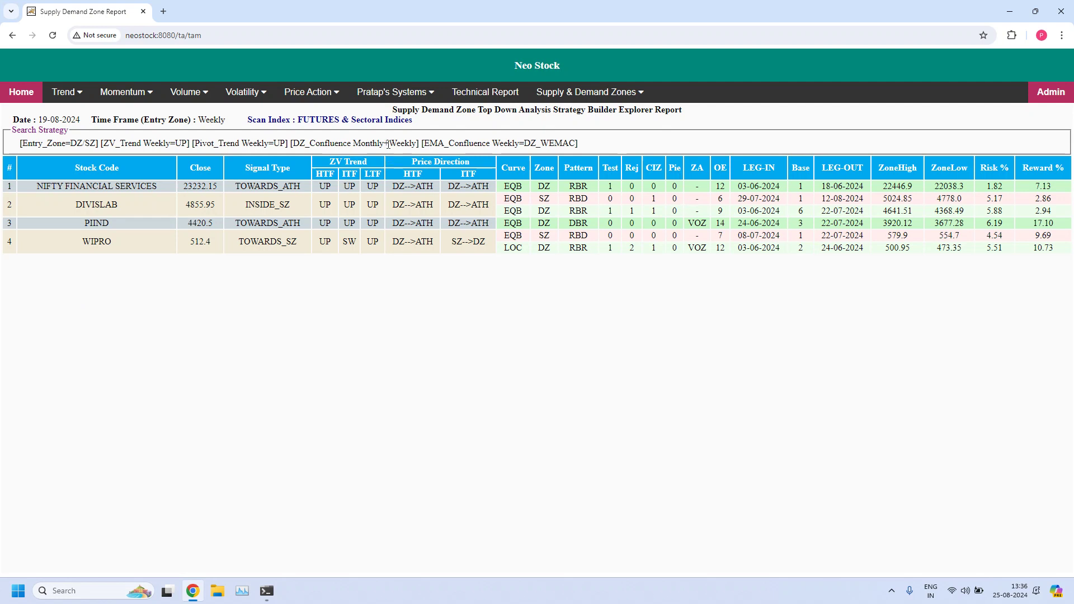
pyautogui.moveTo(417, 142); pyautogui.dragTo(353, 142)
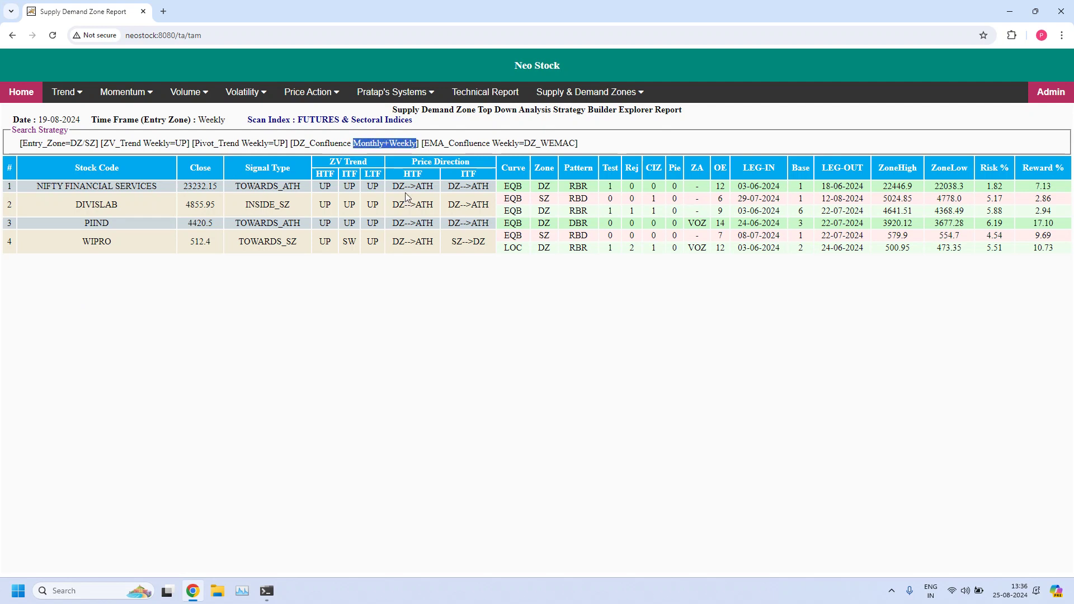
pyautogui.click(384, 394)
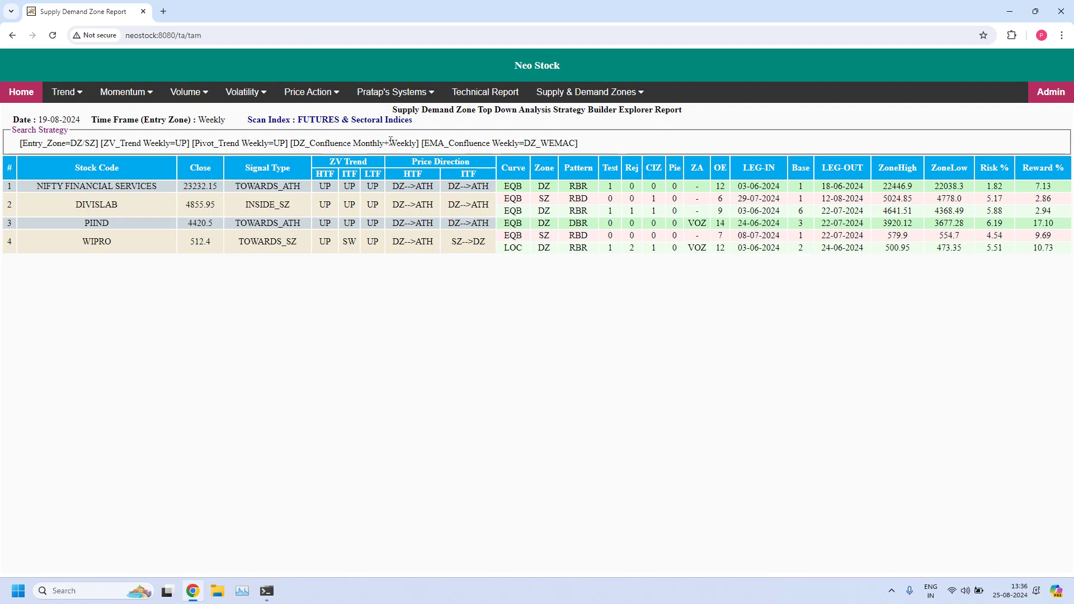
pyautogui.moveTo(390, 143); pyautogui.dragTo(419, 145)
pyautogui.click(802, 351)
# Open a new blank top-down strategy form and set its entry time frame to WEEKLY.
pyautogui.moveTo(605, 84)
pyautogui.click(552, 115)
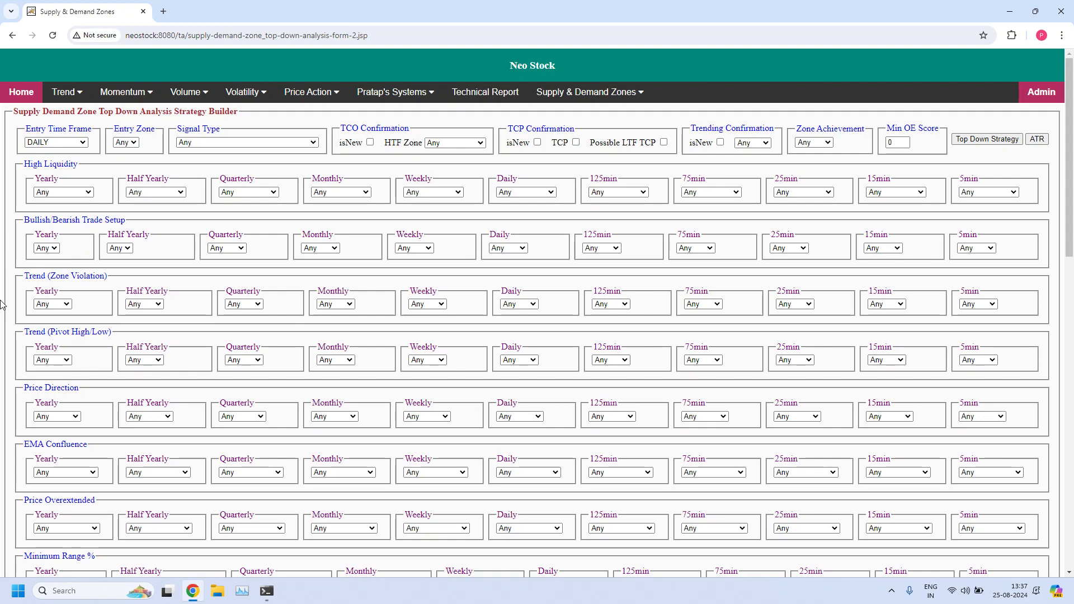
pyautogui.click(67, 142)
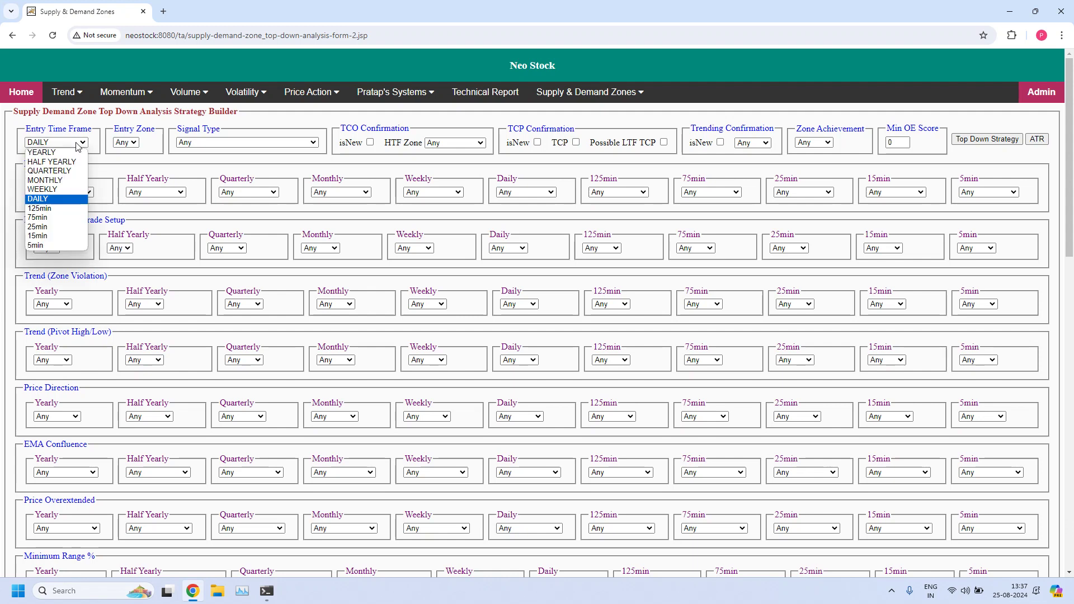
pyautogui.click(45, 189)
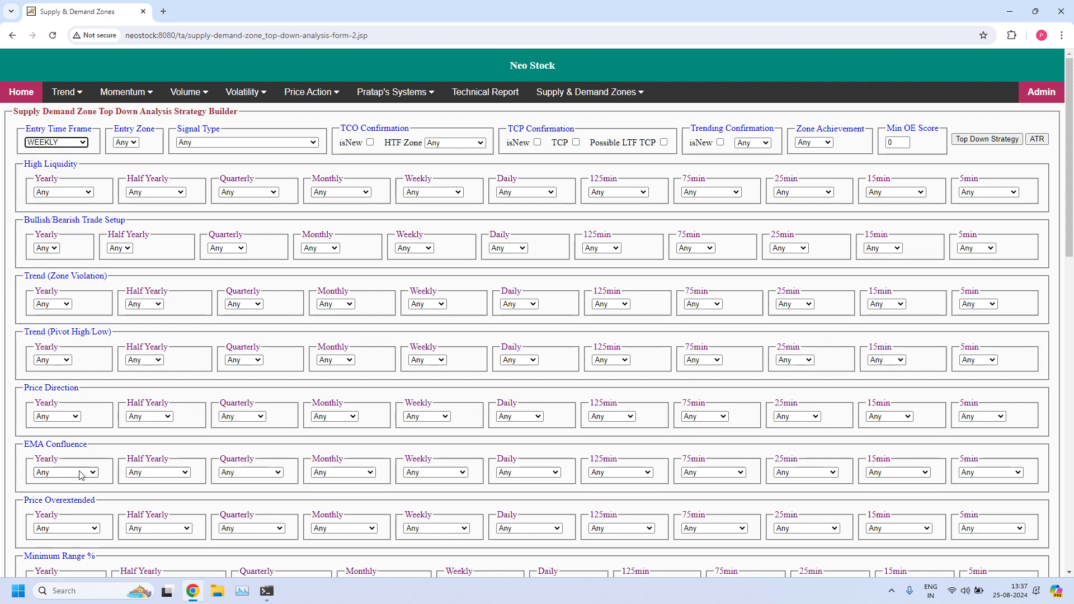
# Set the Weekly EMA Confluence filter to SZ_WEMAC.
pyautogui.moveTo(24, 445); pyautogui.dragTo(87, 445)
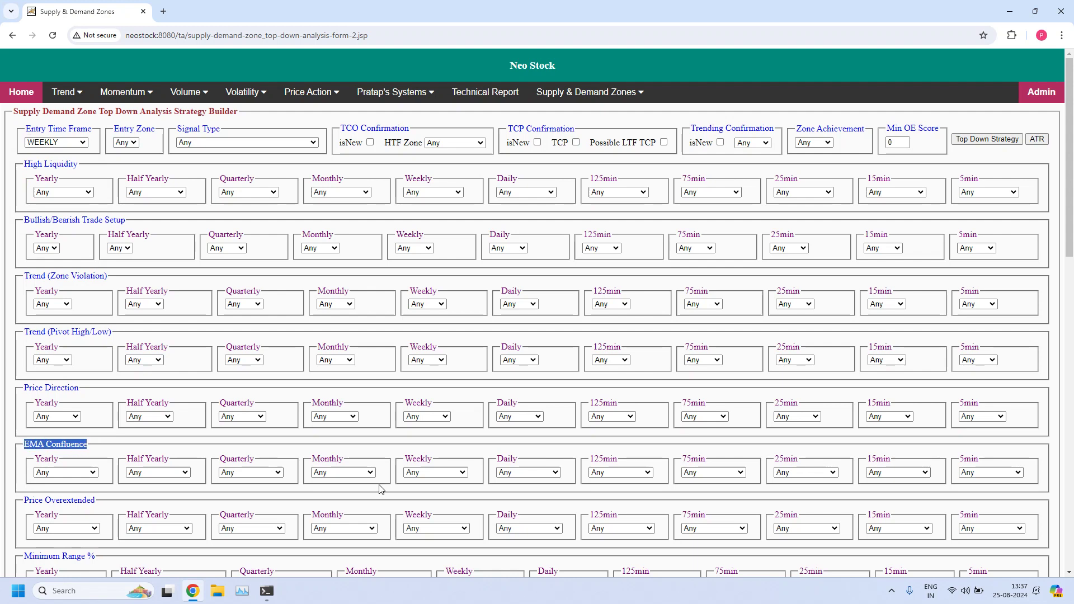
pyautogui.moveTo(403, 459); pyautogui.dragTo(433, 460)
pyautogui.click(464, 473)
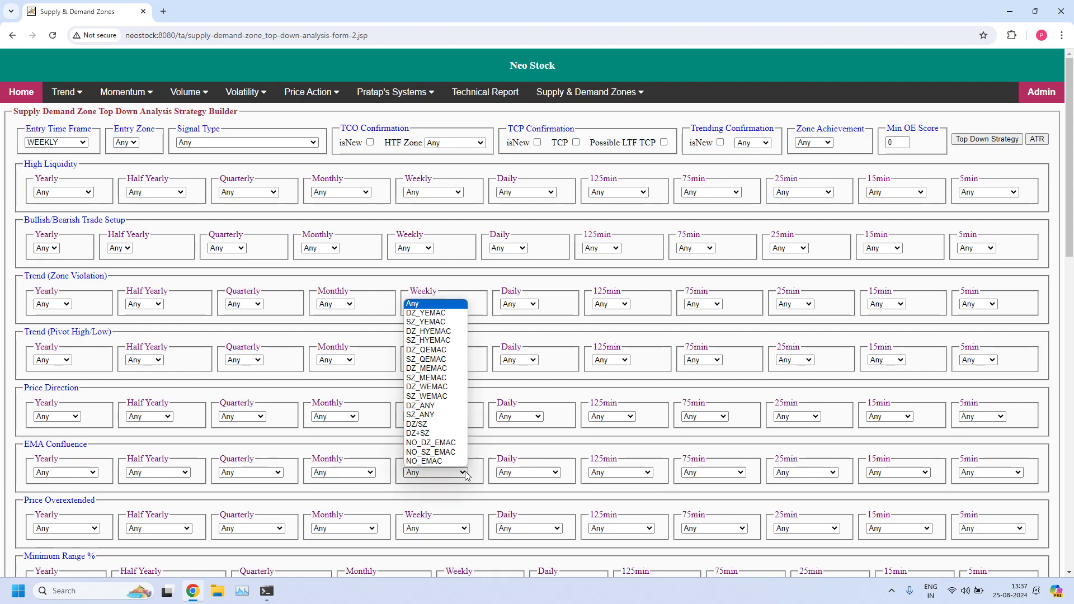
pyautogui.click(440, 398)
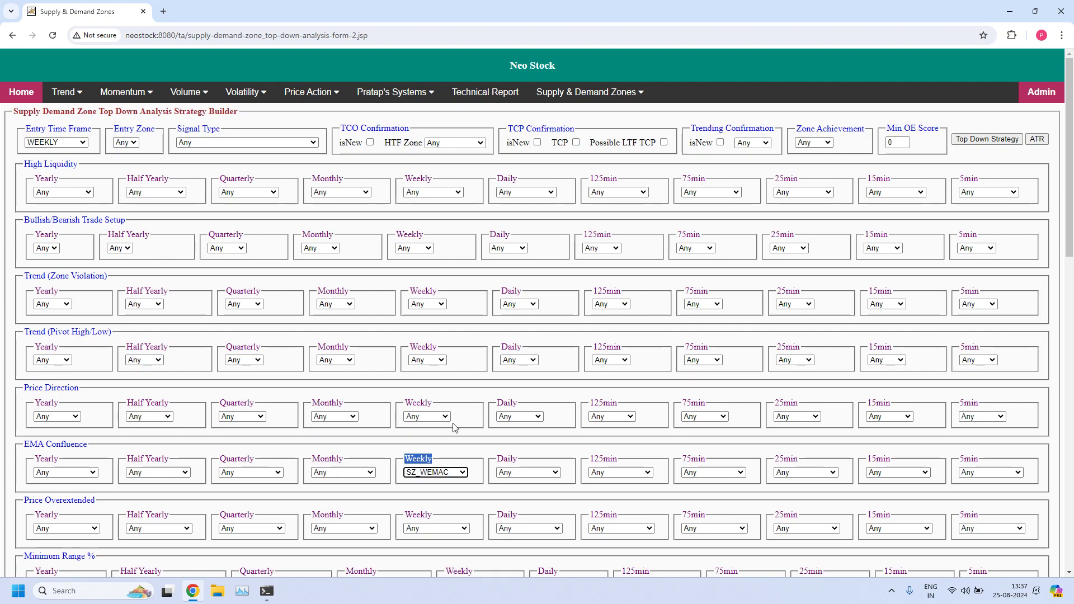
# Set the Weekly Trend (Zone Violation) filter to DN.
pyautogui.moveTo(19, 278); pyautogui.dragTo(105, 277)
pyautogui.moveTo(408, 293); pyautogui.dragTo(450, 295)
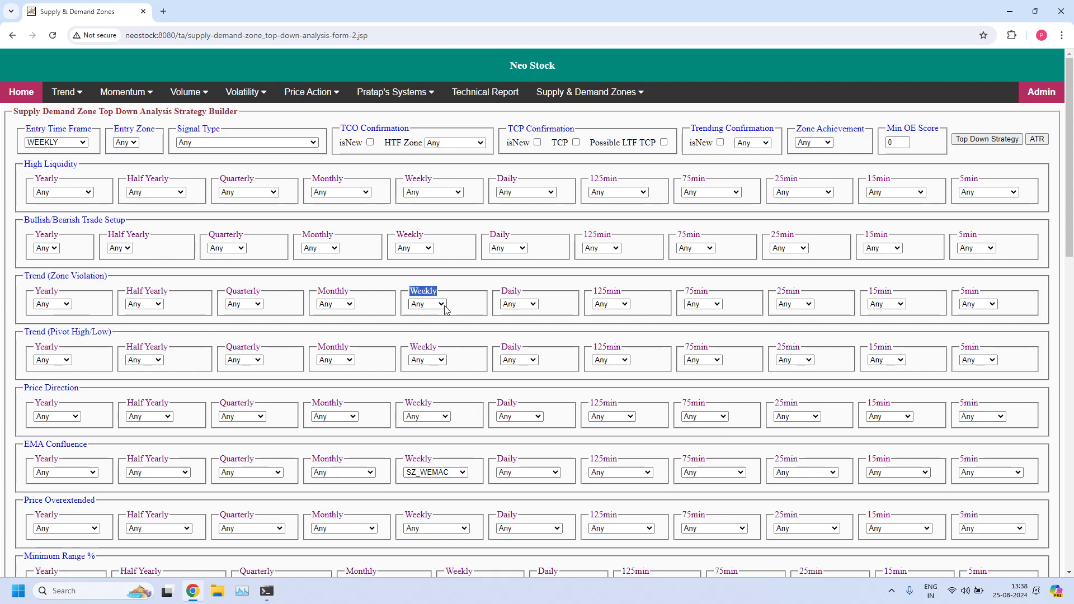
pyautogui.click(442, 305)
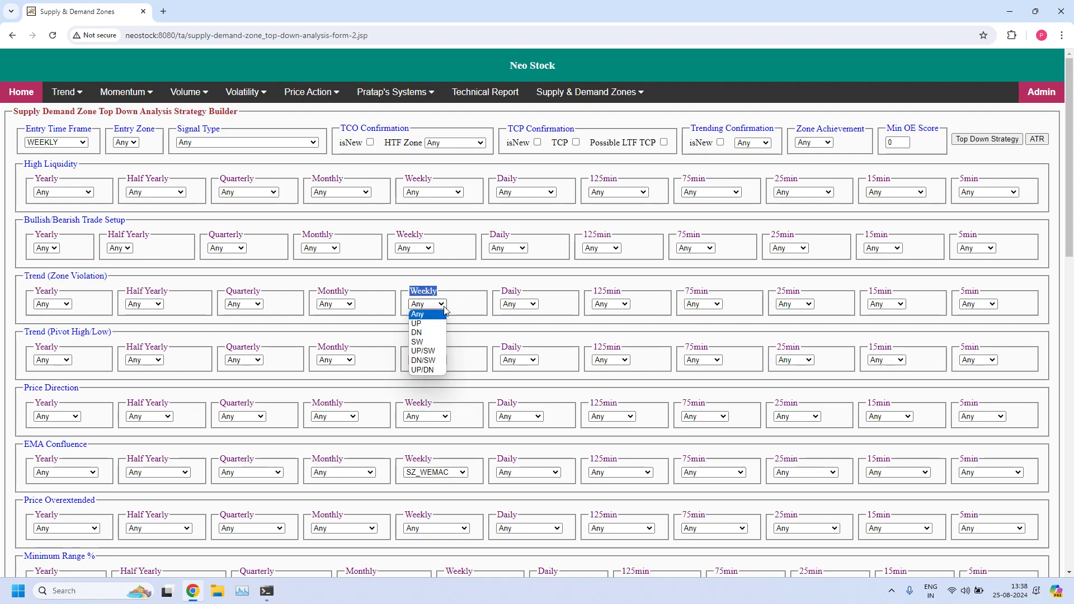
pyautogui.click(430, 335)
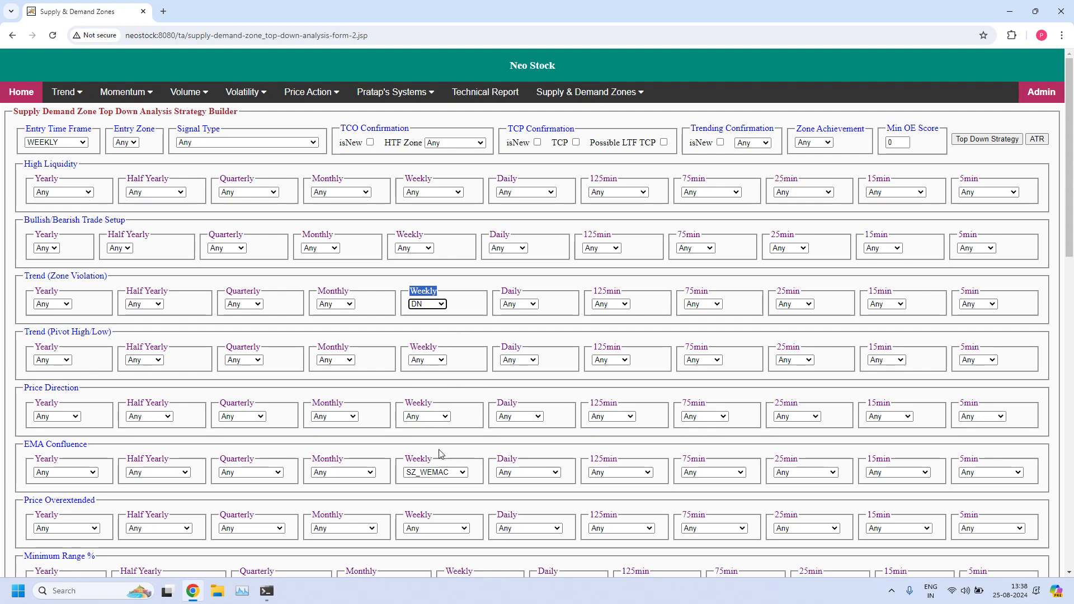
pyautogui.click(470, 338)
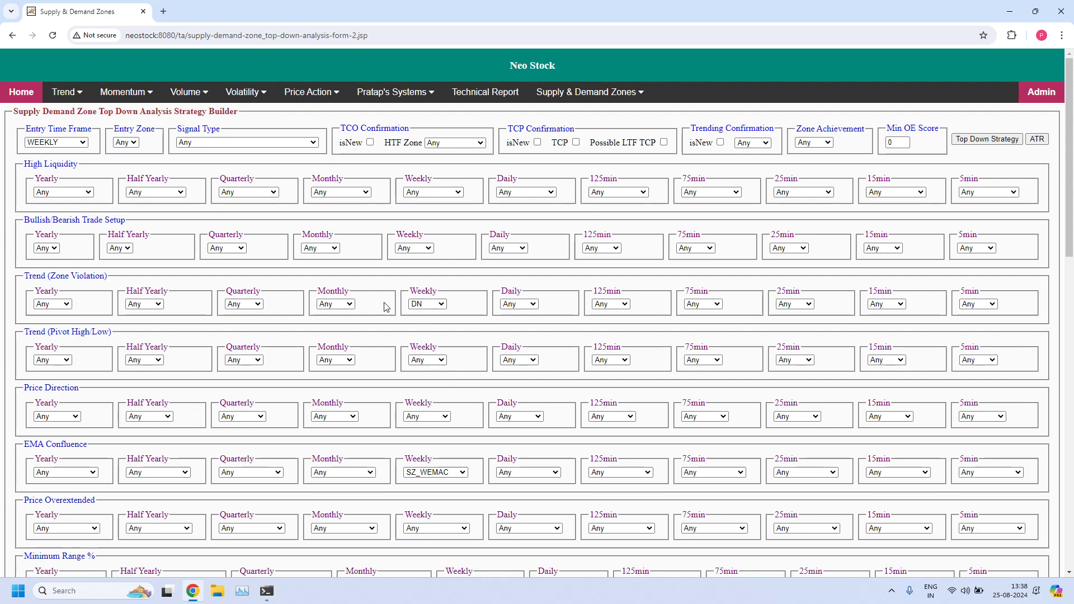
# Run the Top Down Strategy scan with the weekly downtrend and supply zone EMA confluence, and review its criteria and zones.
pyautogui.click(987, 140)
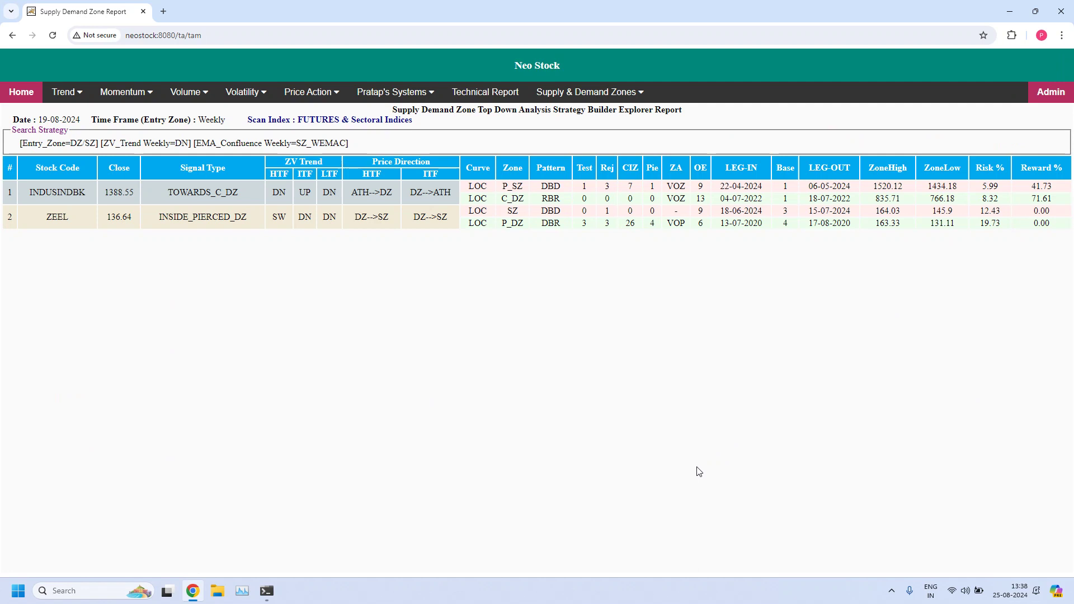
pyautogui.moveTo(102, 143); pyautogui.dragTo(345, 143)
pyautogui.click(378, 146)
pyautogui.moveTo(501, 185); pyautogui.dragTo(531, 187)
pyautogui.click(515, 331)
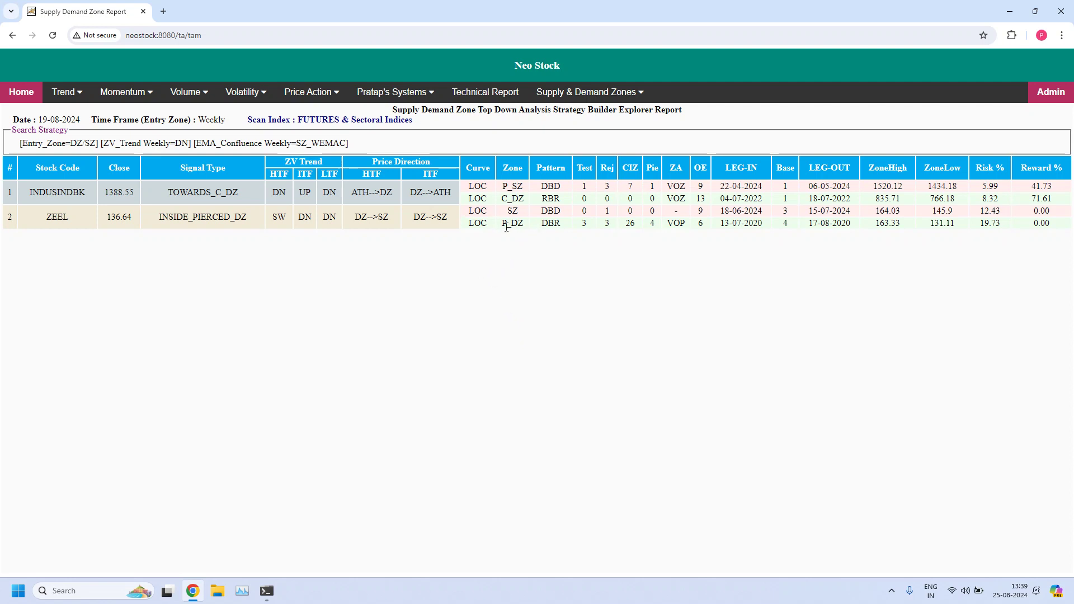
# Return to the strategy builder, set the Weekly SZ with Monthly SZ supply zone confluence to Yes and rerun the Top Down Strategy scan.
pyautogui.click(12, 35)
pyautogui.moveTo(1068, 191); pyautogui.dragTo(1069, 424)
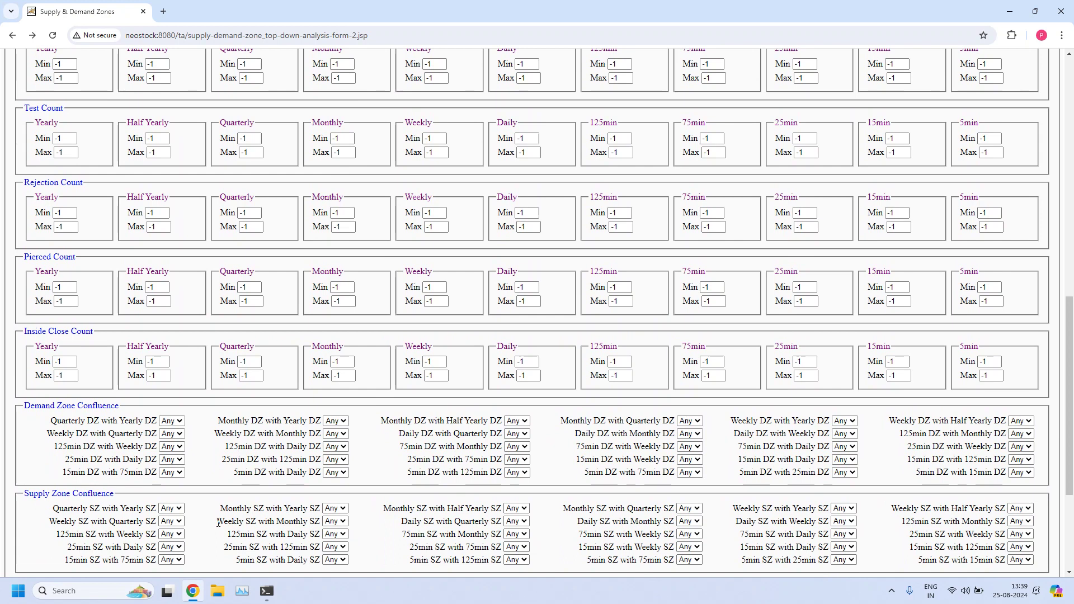
pyautogui.moveTo(217, 521); pyautogui.dragTo(322, 527)
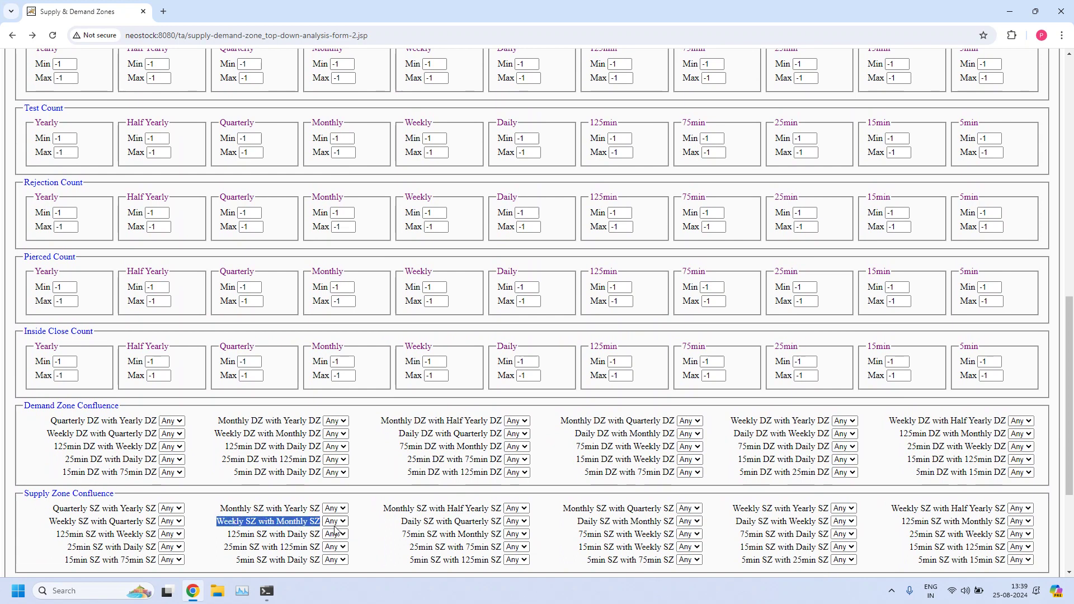
pyautogui.click(335, 521)
pyautogui.click(335, 541)
pyautogui.scroll(15, 890, 411)
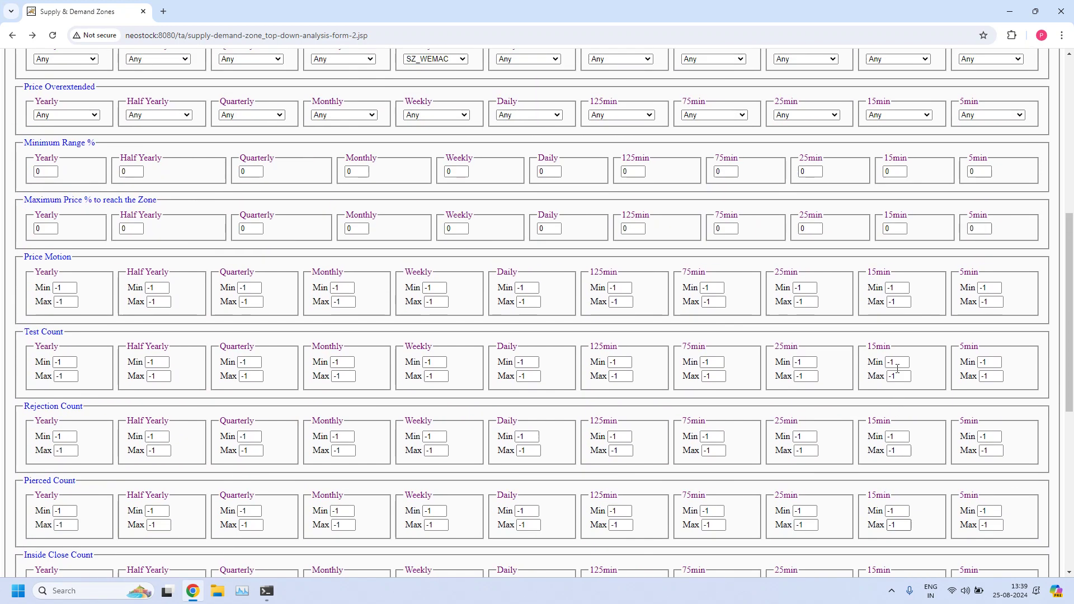
pyautogui.click(988, 139)
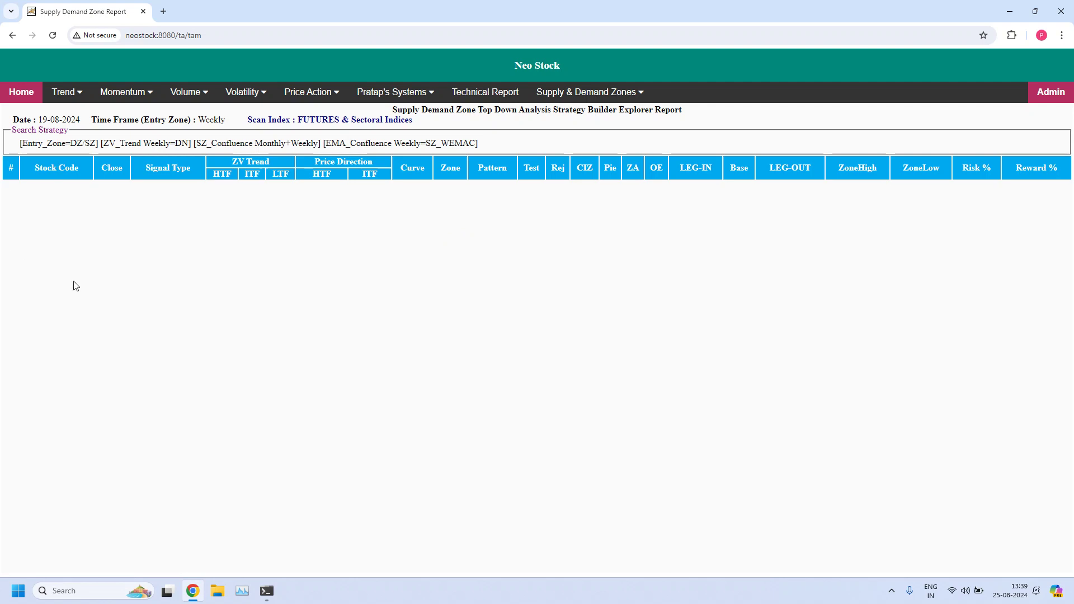
# Open a new blank top-down strategy form and set its entry time frame to WEEKLY.
pyautogui.click(555, 114)
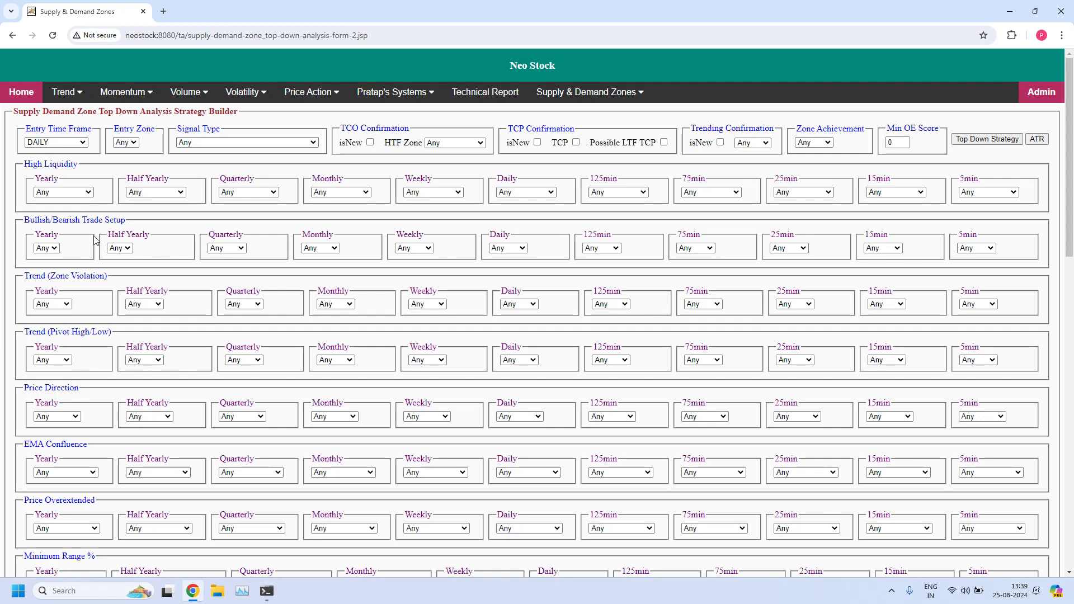
pyautogui.click(84, 143)
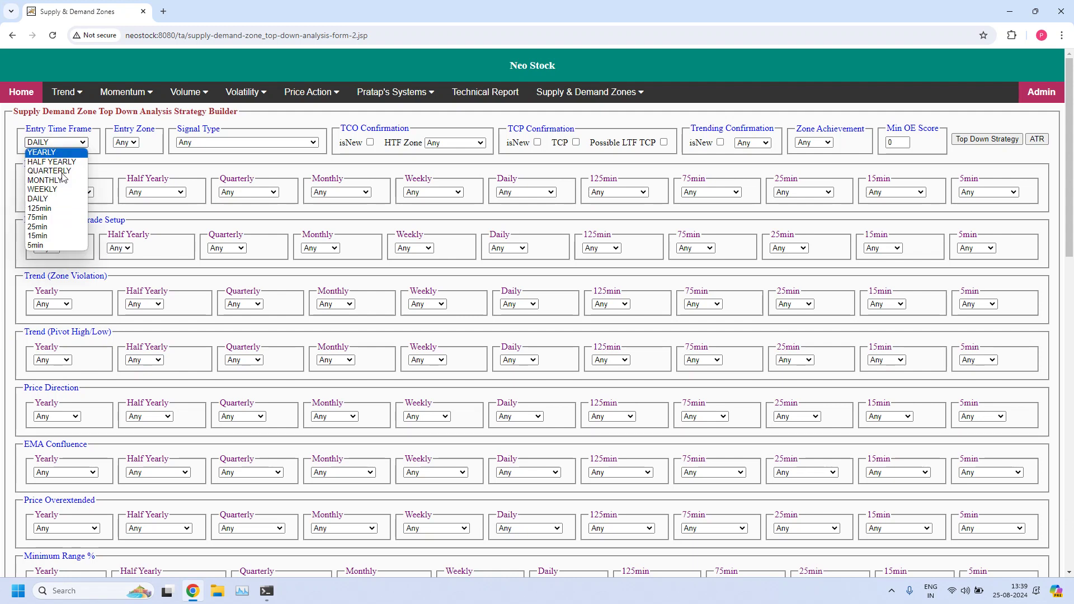
pyautogui.click(51, 191)
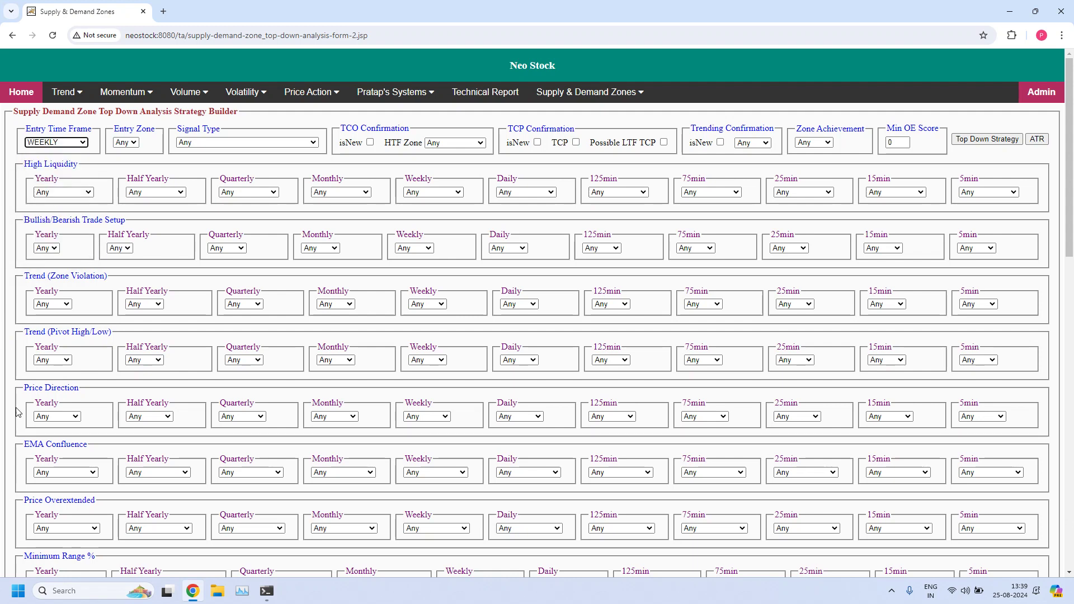
# Set the Weekly DZ with Monthly DZ demand zone confluence to Yes.
pyautogui.scroll(-1, 20, 414)
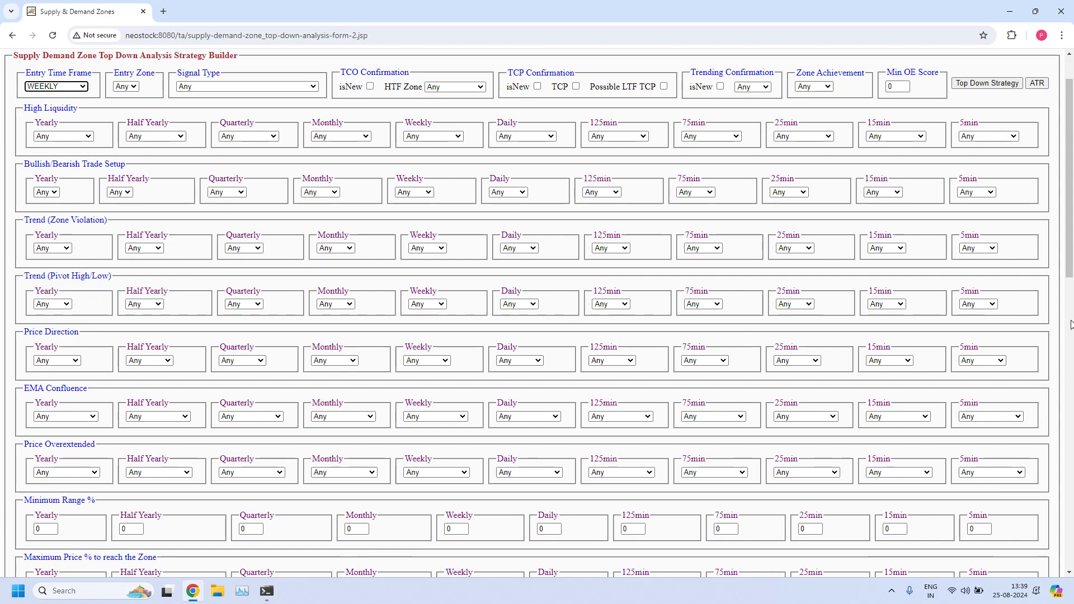
pyautogui.moveTo(1072, 238); pyautogui.dragTo(1071, 239)
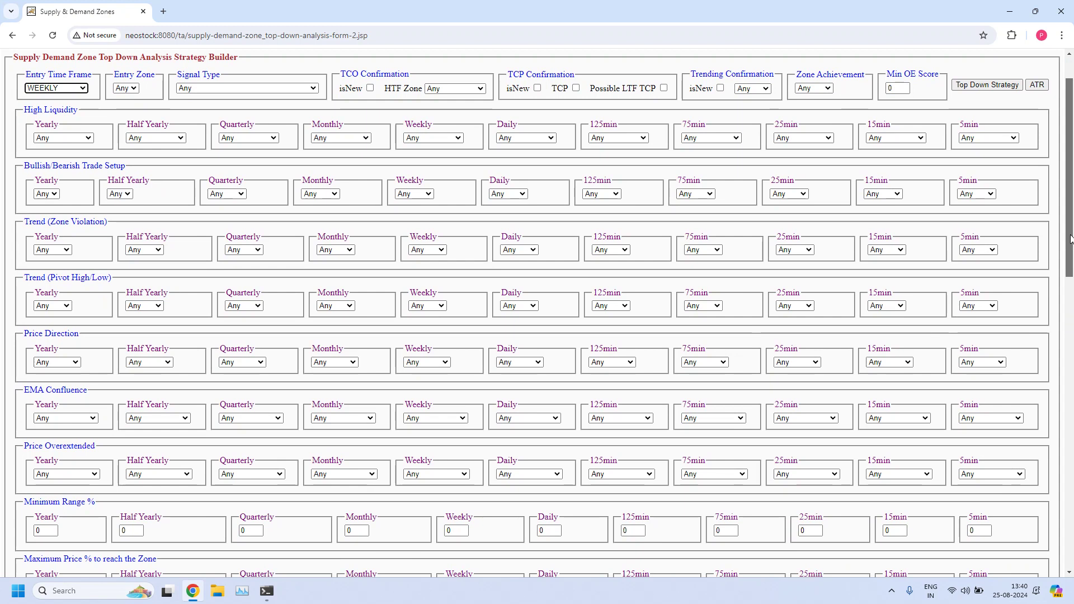
pyautogui.moveTo(1071, 238); pyautogui.dragTo(1069, 428)
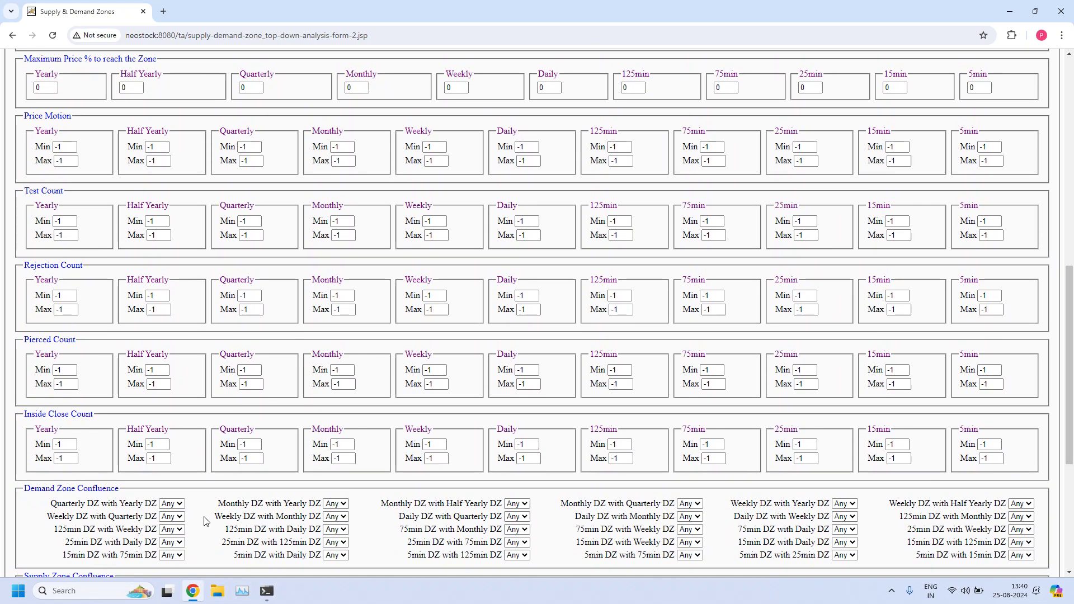
pyautogui.moveTo(213, 521); pyautogui.dragTo(331, 519)
pyautogui.click(337, 518)
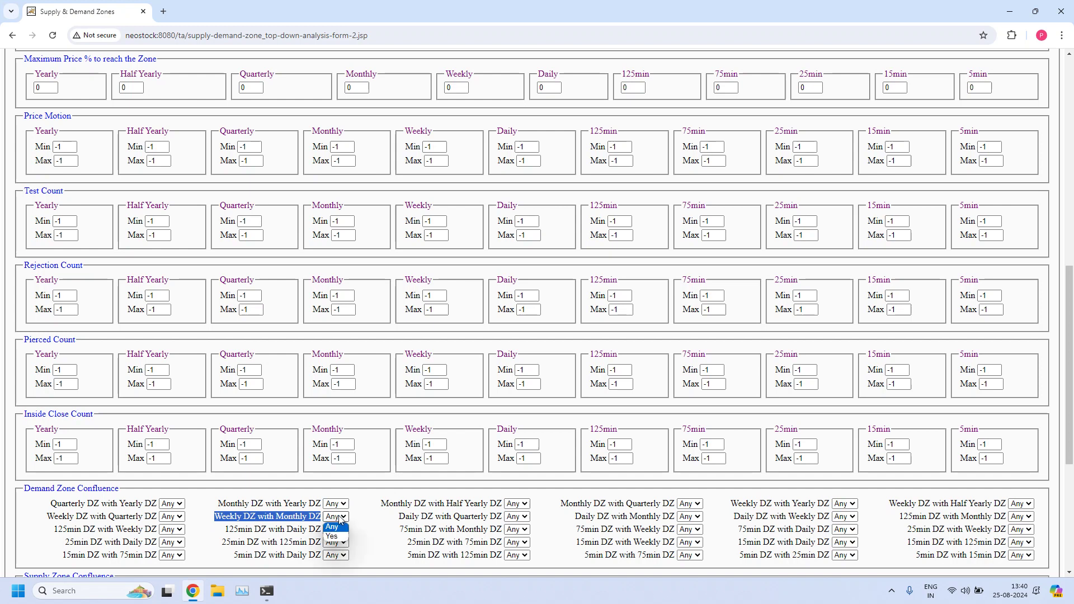
pyautogui.click(333, 537)
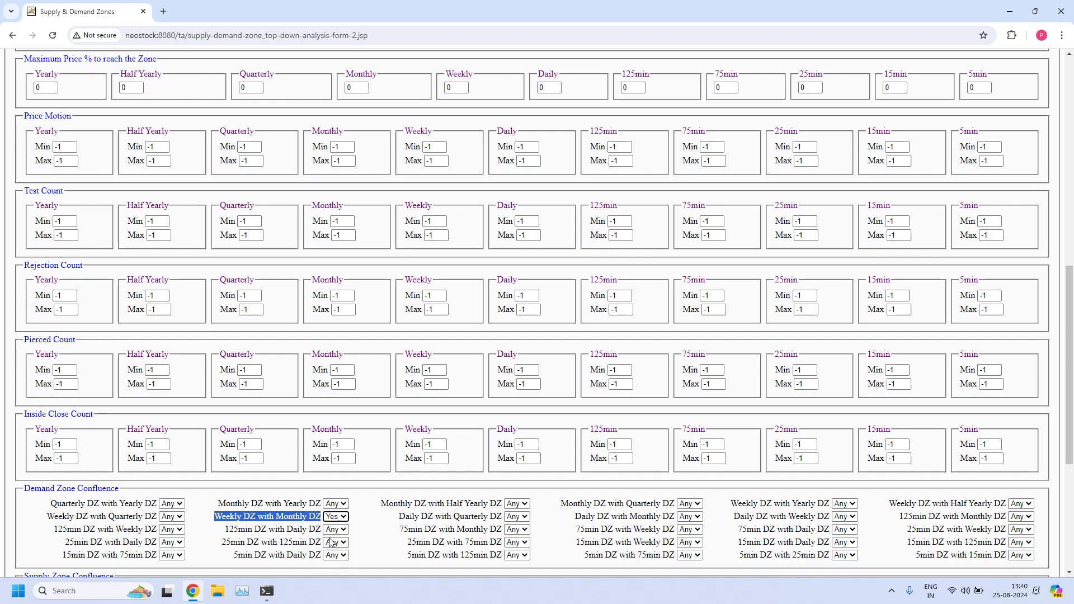
# Run the Top Down Strategy scan with only the demand zone confluence filter and review the report through its last row.
pyautogui.scroll(10, 336, 520)
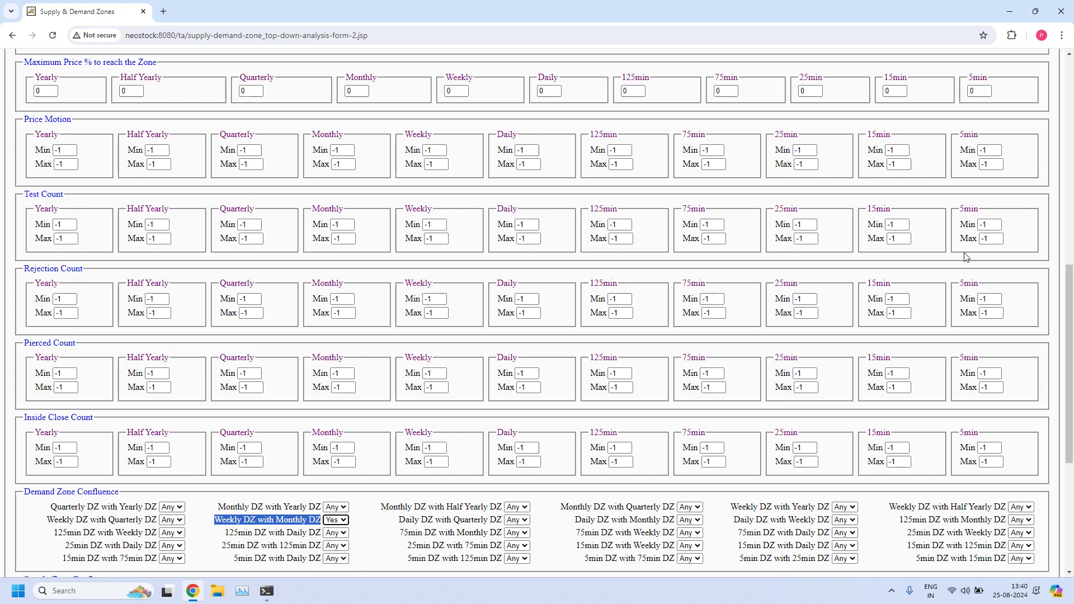
pyautogui.click(987, 138)
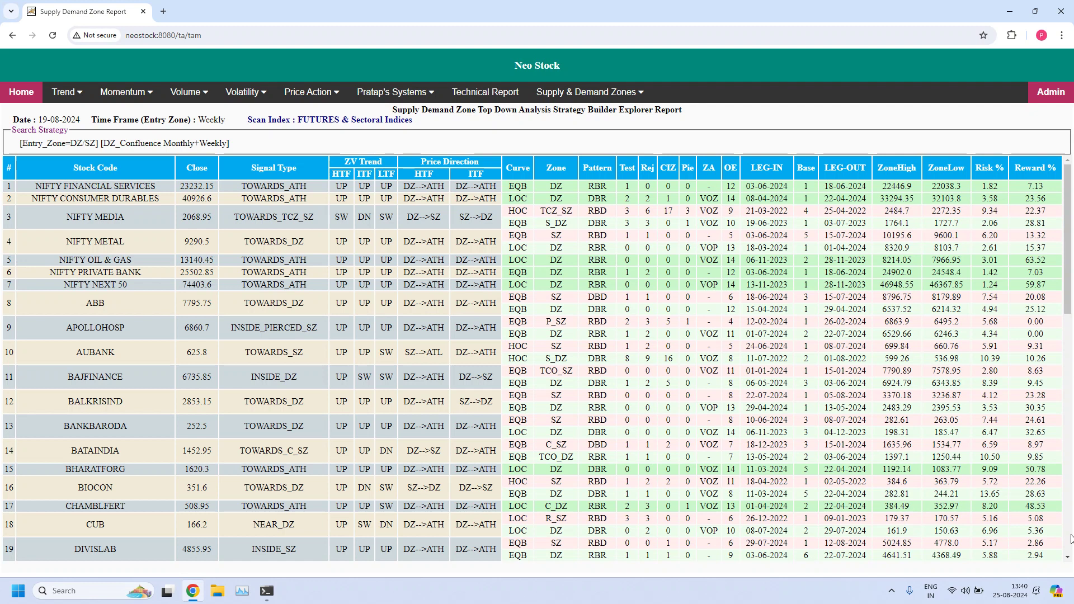
pyautogui.scroll(-6, 1071, 539)
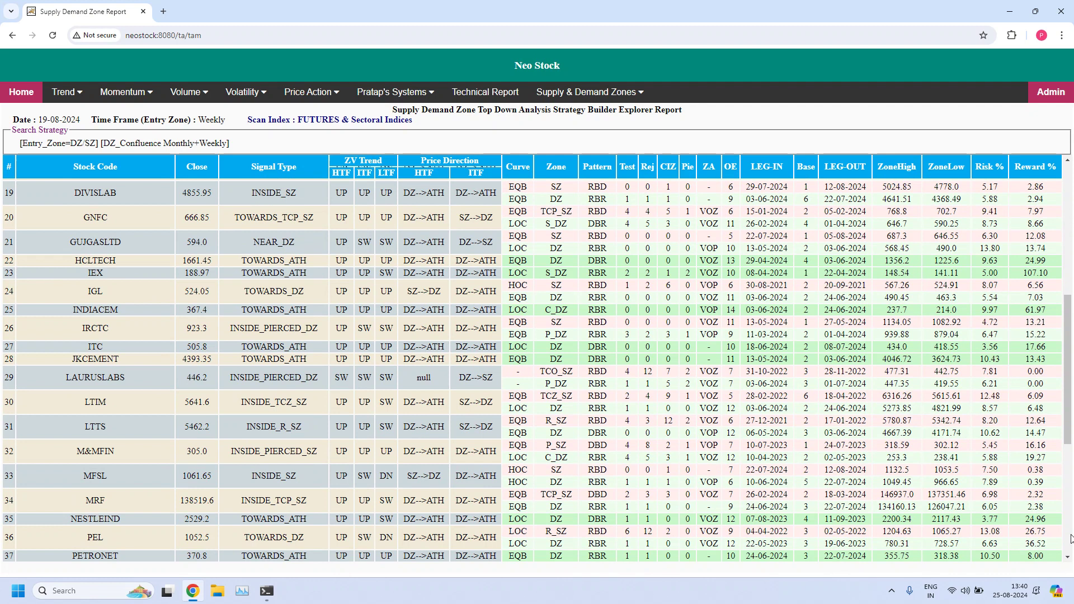
pyautogui.scroll(-5, 1072, 538)
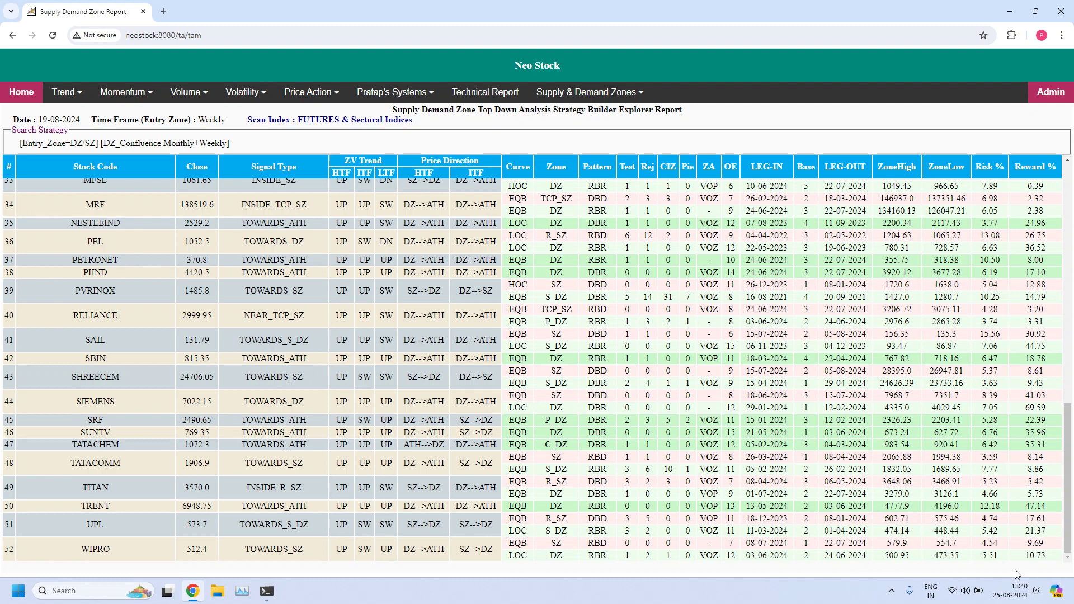
# Return to the strategy builder and set the Weekly DZ with Quarterly DZ demand zone confluence to Yes.
pyautogui.click(14, 39)
pyautogui.scroll(-3, 1072, 167)
pyautogui.moveTo(1072, 167); pyautogui.dragTo(1068, 353)
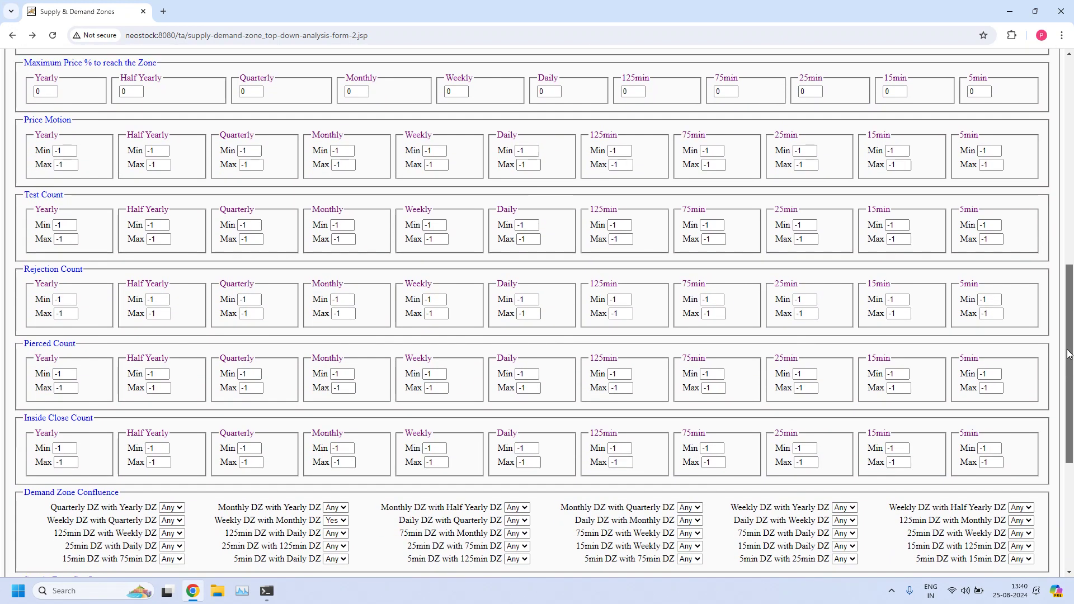
pyautogui.moveTo(214, 521); pyautogui.dragTo(322, 520)
pyautogui.moveTo(47, 520); pyautogui.dragTo(161, 521)
pyautogui.click(162, 522)
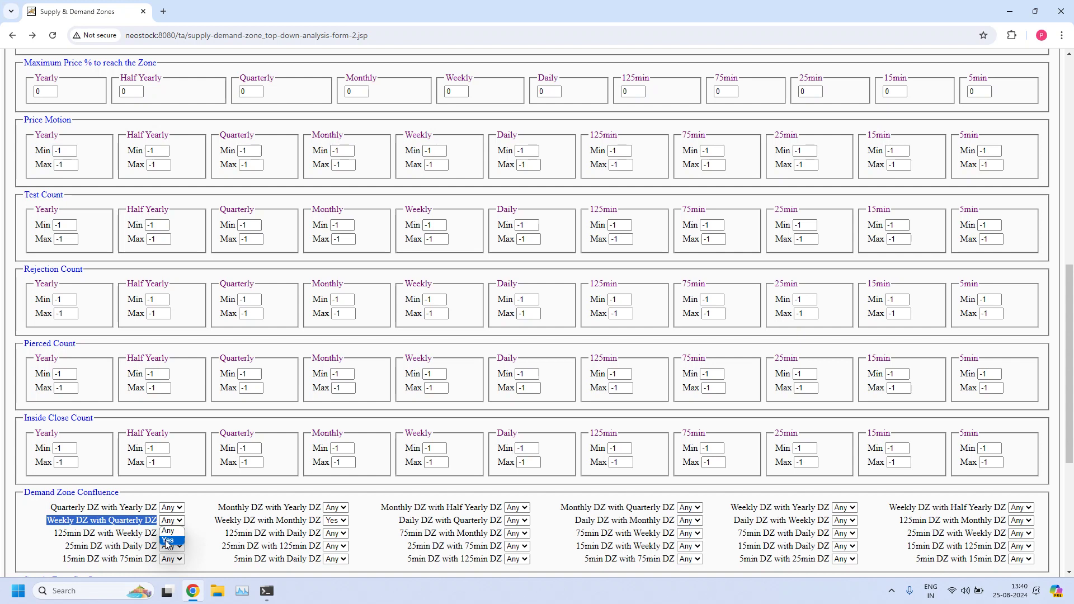
pyautogui.click(168, 541)
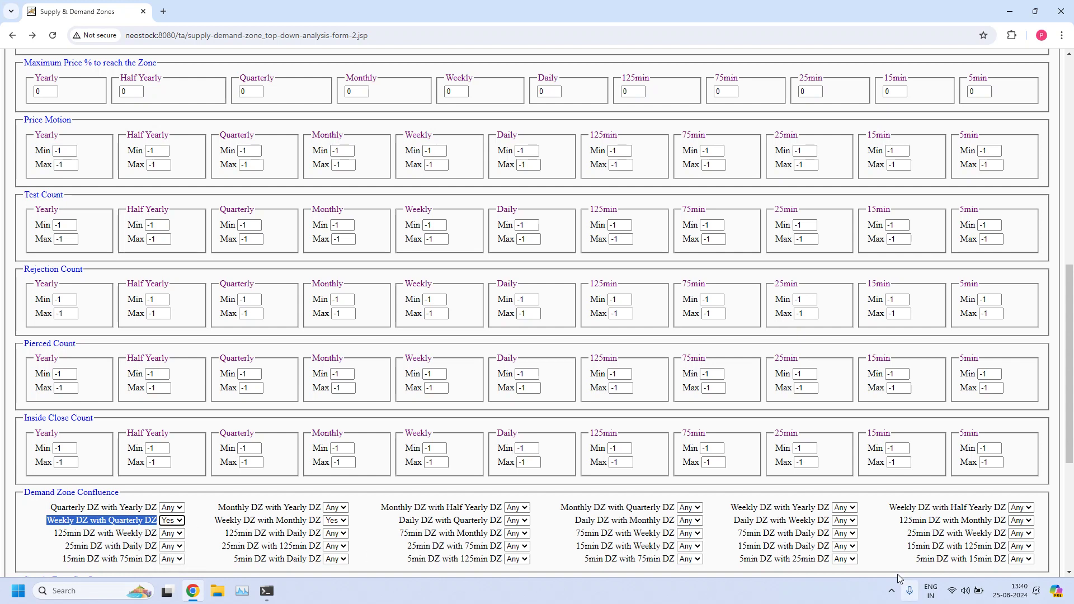
# Set the Monthly DZ with Quarterly DZ demand zone confluence to Yes.
pyautogui.moveTo(561, 507); pyautogui.dragTo(675, 507)
pyautogui.click(695, 508)
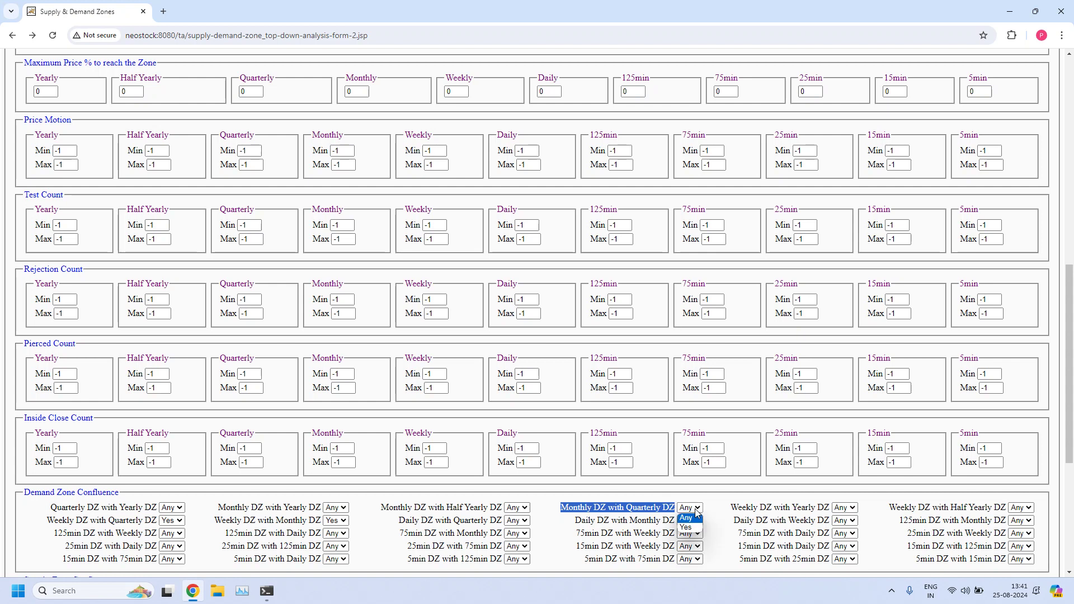
pyautogui.click(687, 528)
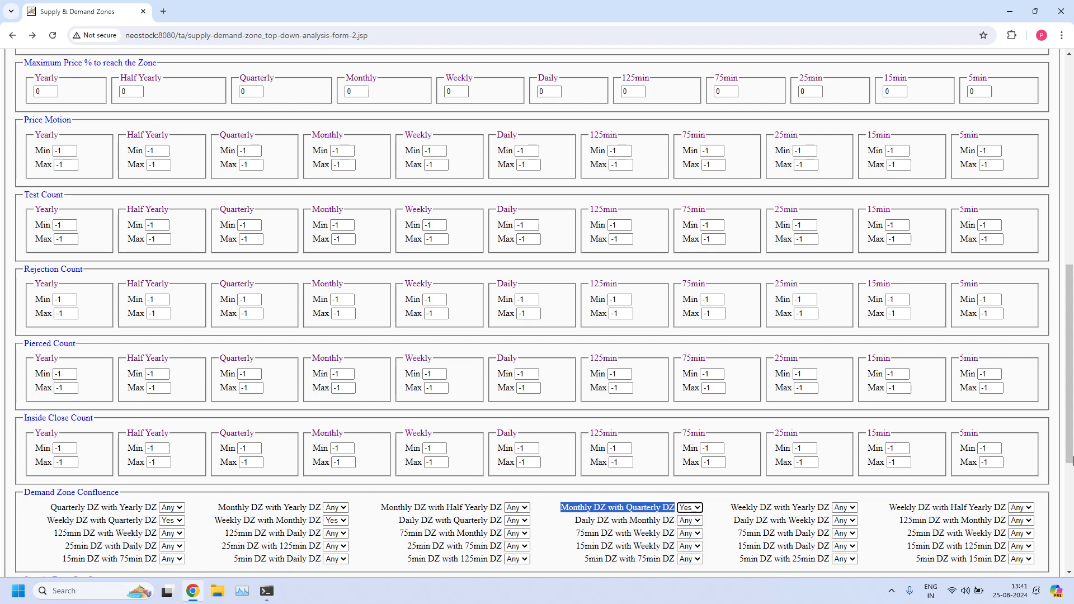
# Run the Top Down Strategy scan with the quarterly, monthly and weekly demand zone confluences and examine the report's zone and trend columns.
pyautogui.scroll(2, 1072, 284)
pyautogui.scroll(8, 1071, 284)
pyautogui.click(976, 144)
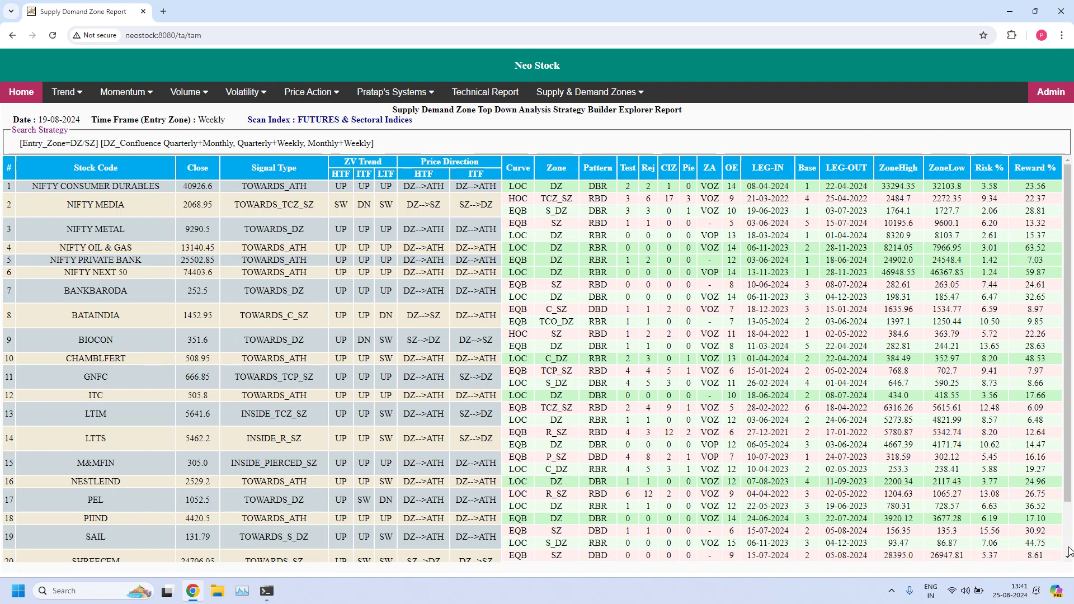
pyautogui.scroll(-1, 1069, 551)
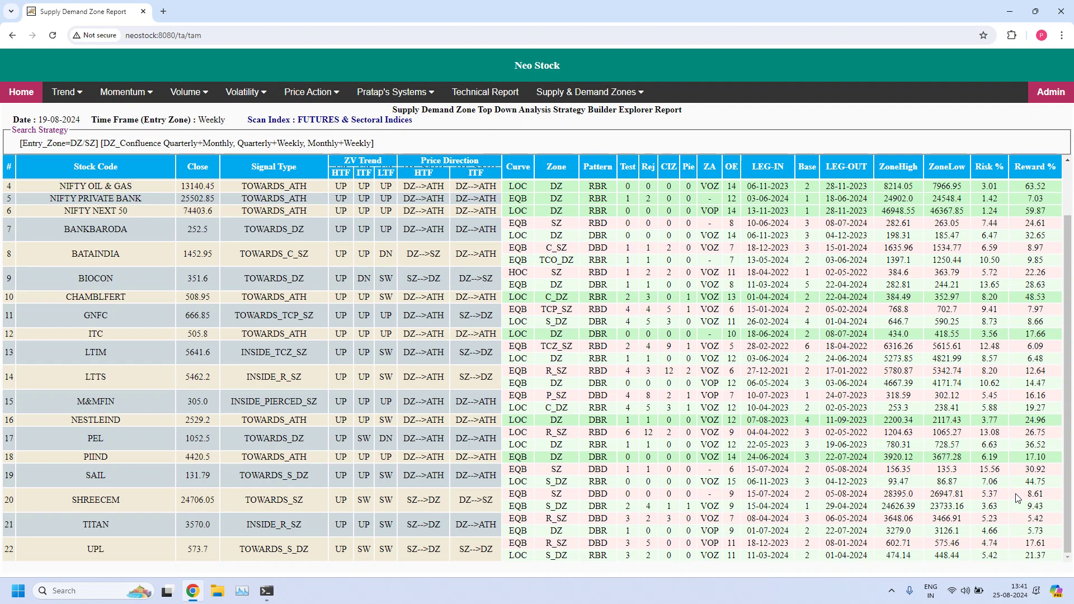
pyautogui.doubleClick(687, 506)
pyautogui.click(704, 506)
pyautogui.scroll(2, 369, 372)
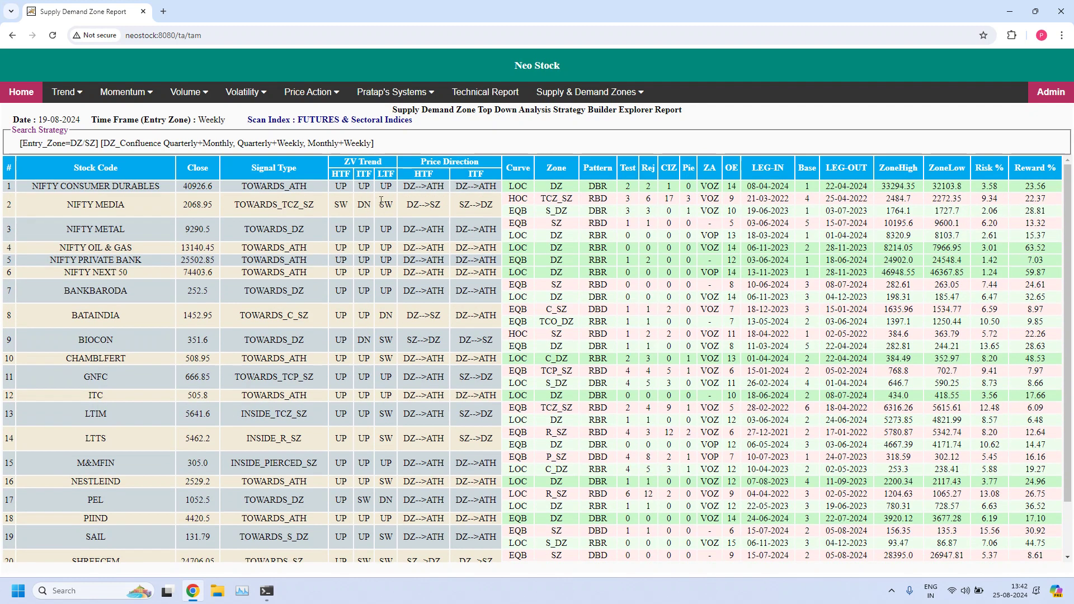
pyautogui.moveTo(357, 205); pyautogui.dragTo(370, 209)
pyautogui.click(421, 218)
# Open a fresh Top Down Analysis Strategy Builder form and set the entry time frame to WEEKLY.
pyautogui.moveTo(615, 93)
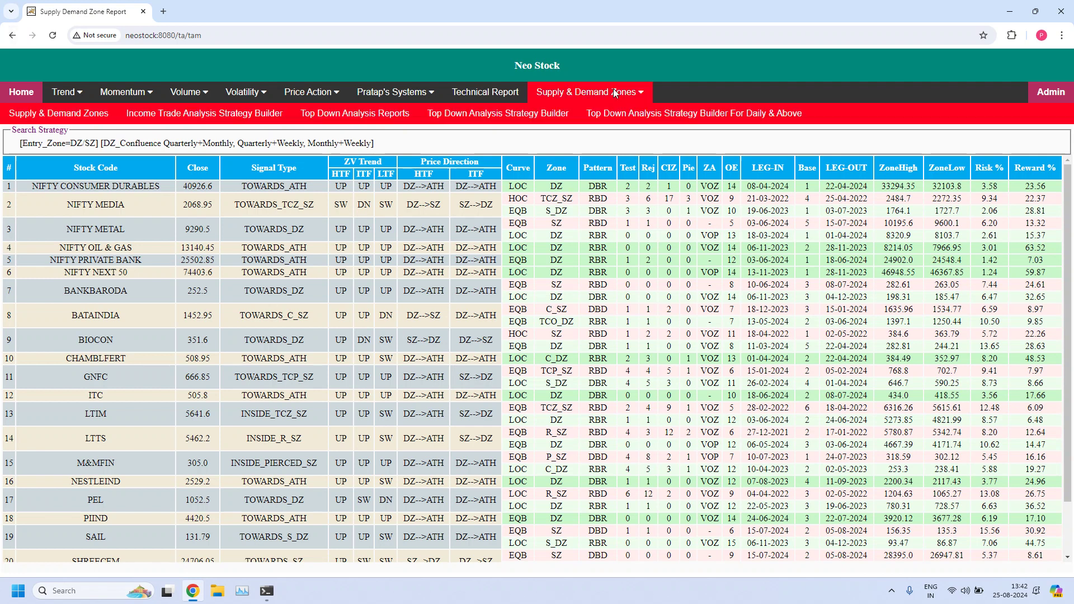
pyautogui.click(561, 119)
pyautogui.click(78, 146)
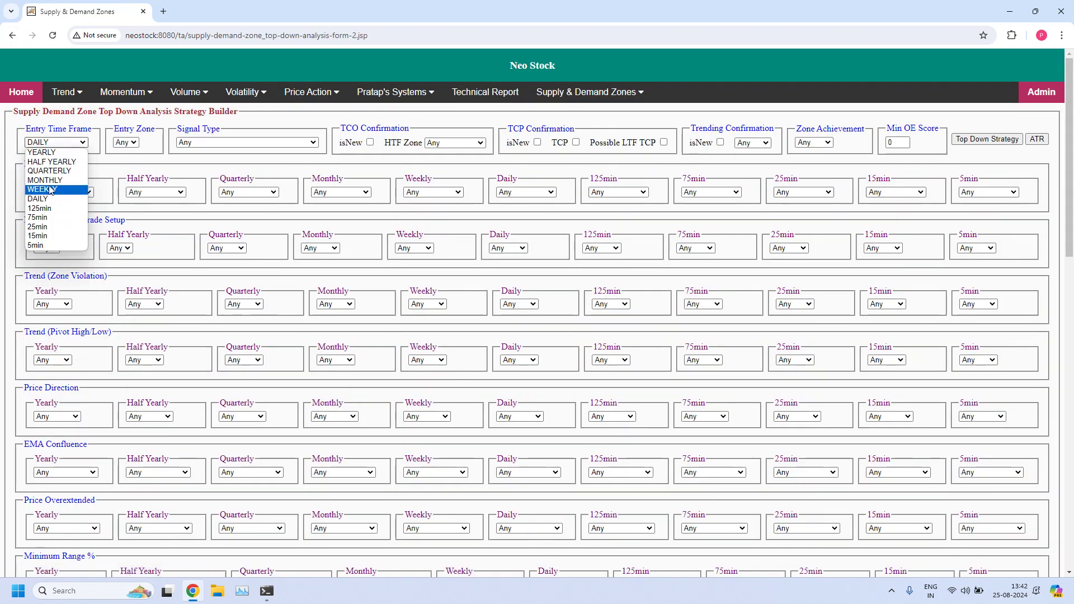
pyautogui.click(52, 194)
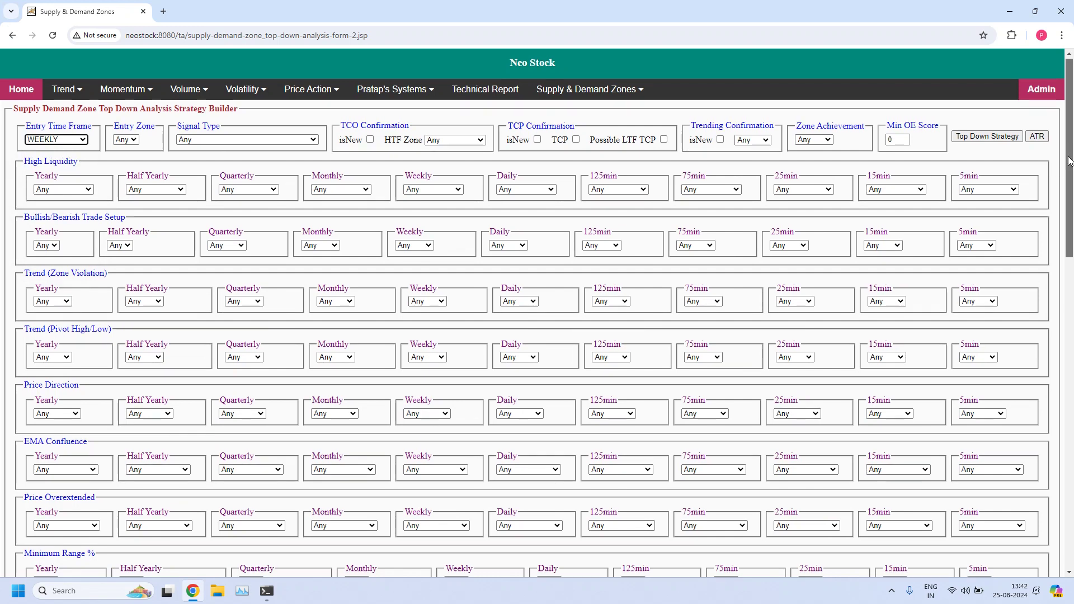
# Set the Weekly SZ with Monthly SZ supply zone confluence to Yes.
pyautogui.moveTo(1069, 150); pyautogui.dragTo(1055, 388)
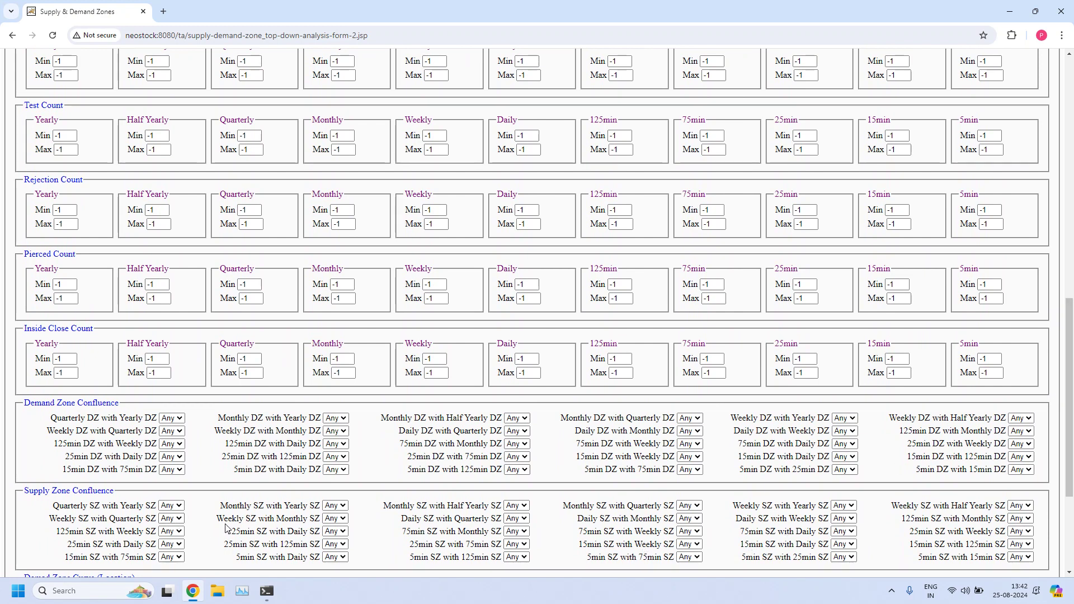
pyautogui.moveTo(217, 518); pyautogui.dragTo(320, 518)
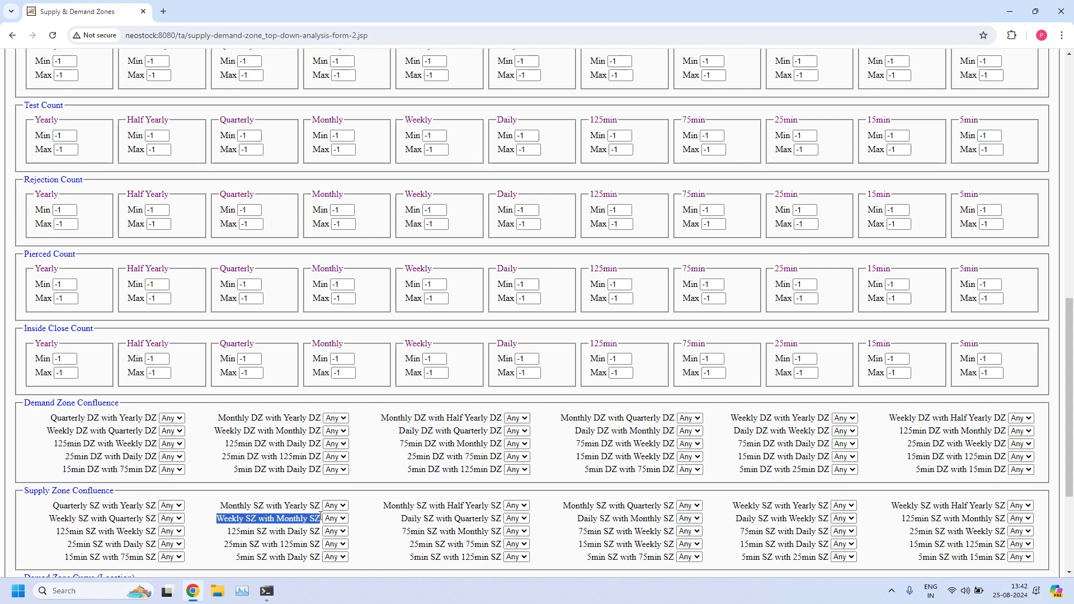
pyautogui.click(335, 518)
pyautogui.click(335, 538)
# Run the Top Down Strategy scan with the monthly and weekly supply zone confluence and review the report through its last row.
pyautogui.scroll(10, 877, 278)
pyautogui.scroll(3, 877, 278)
pyautogui.click(991, 140)
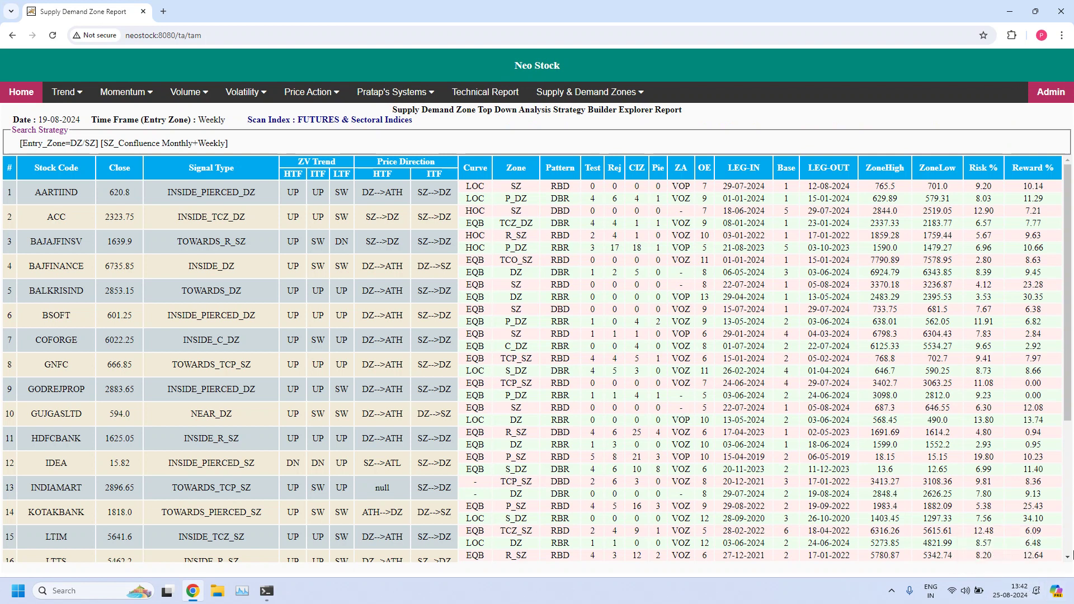
pyautogui.click(1069, 535)
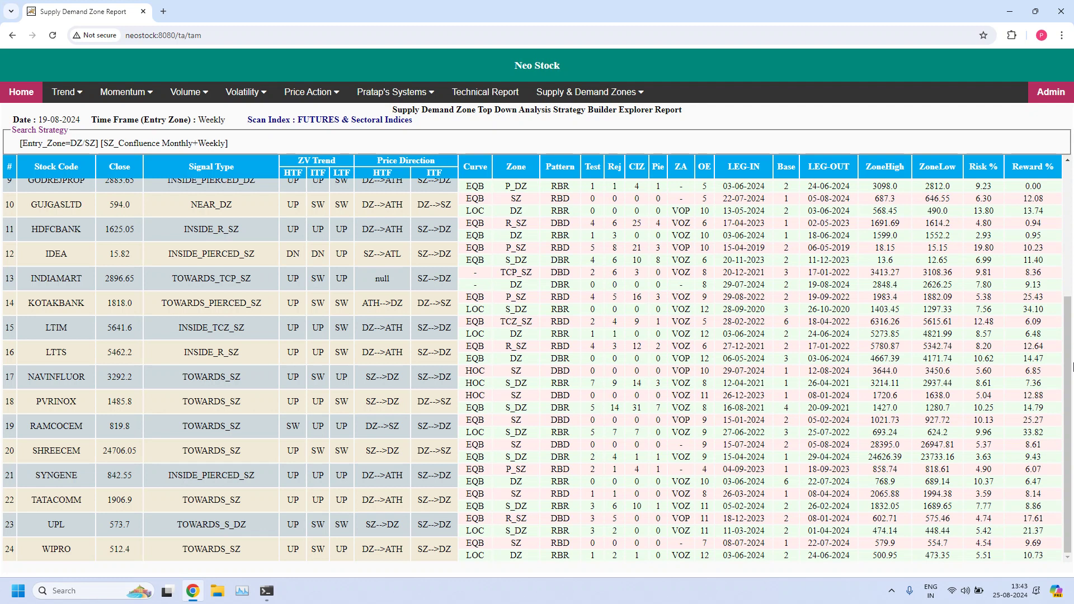
# Return to the strategy builder and set the Weekly SZ with Quarterly SZ supply zone confluence to Yes.
pyautogui.click(11, 37)
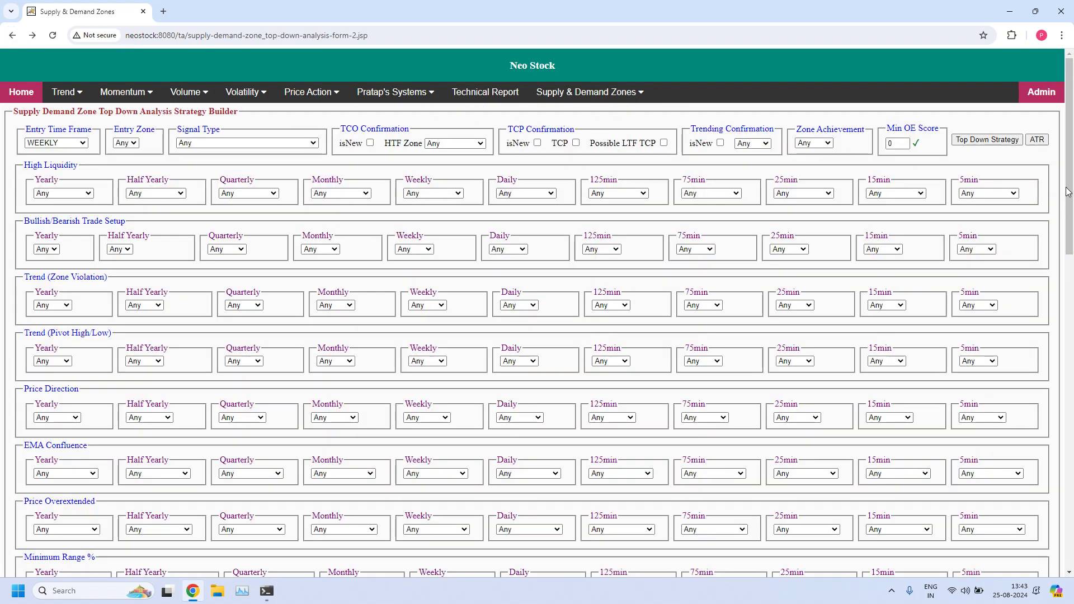
pyautogui.moveTo(1069, 191); pyautogui.dragTo(1058, 444)
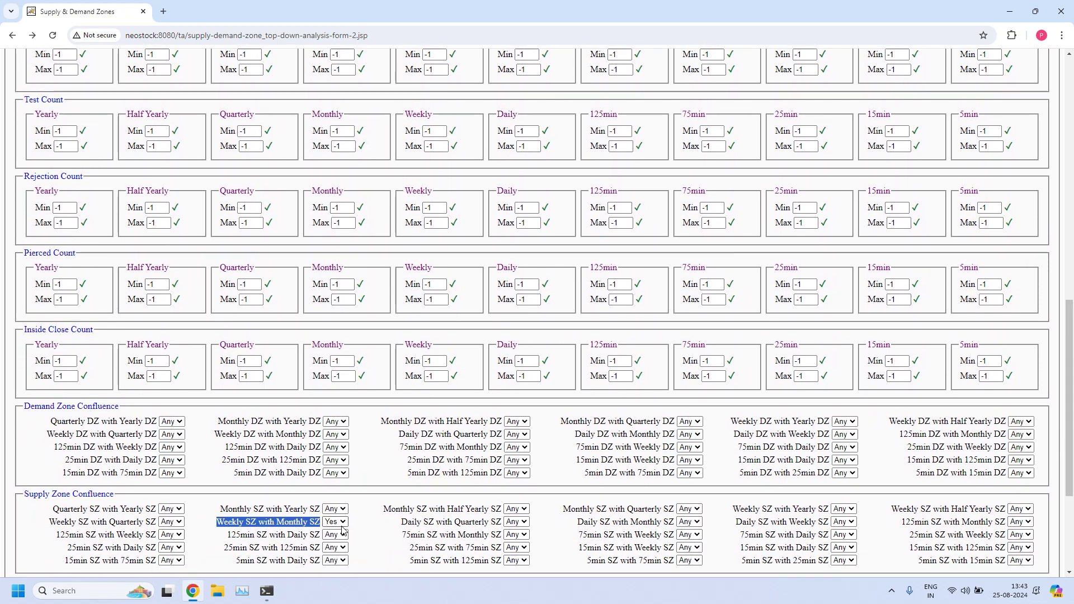
pyautogui.moveTo(48, 522); pyautogui.dragTo(158, 524)
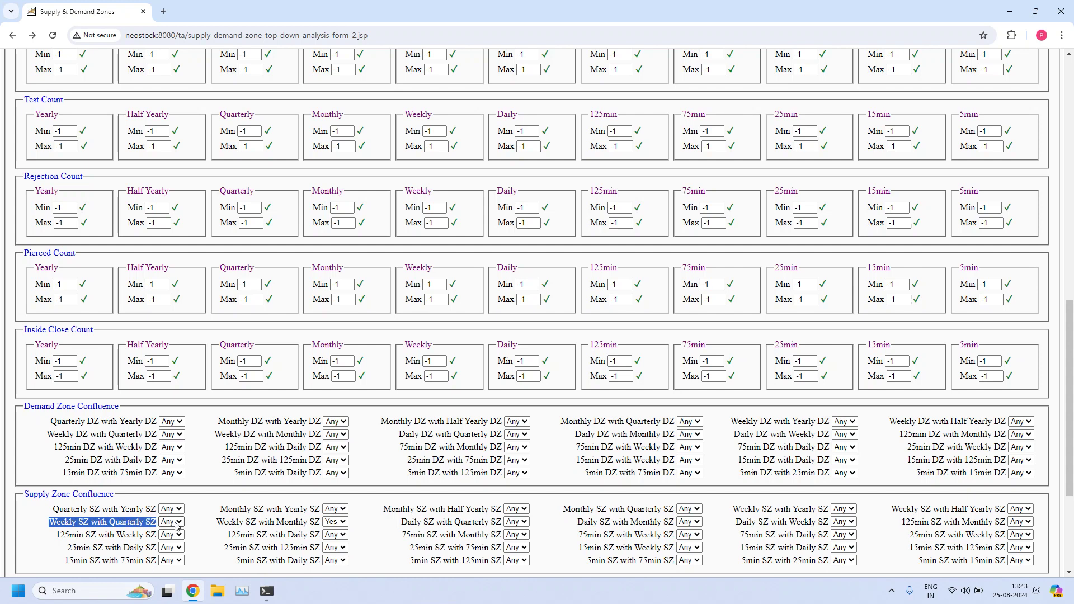
pyautogui.click(167, 523)
pyautogui.click(168, 542)
# Set the Monthly SZ with Quarterly SZ supply zone confluence to Yes and run the Top Down Strategy scan.
pyautogui.moveTo(563, 509); pyautogui.dragTo(680, 509)
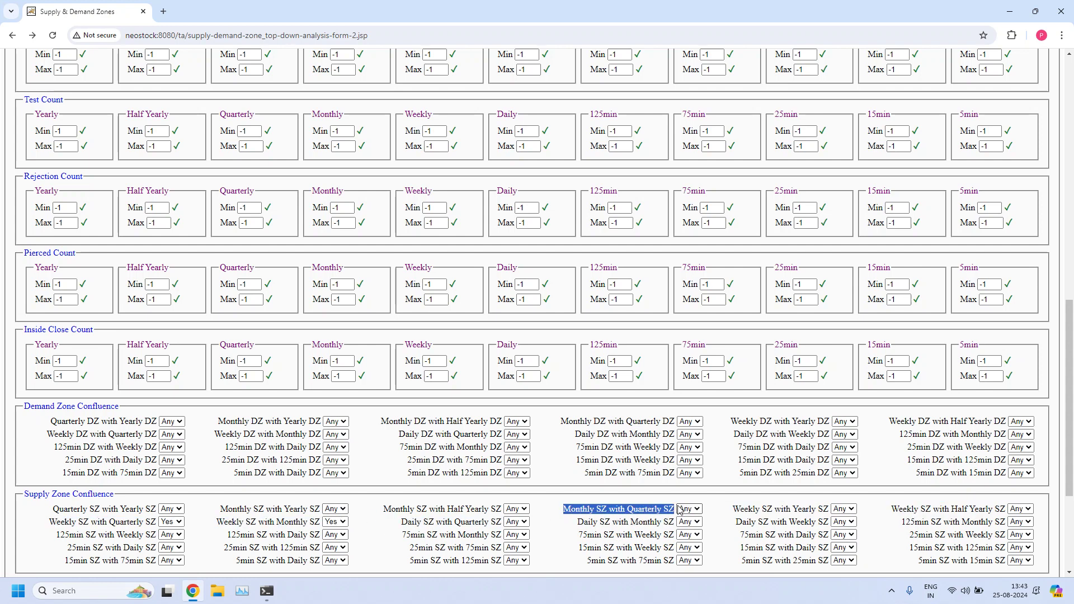
pyautogui.click(680, 509)
pyautogui.click(688, 529)
pyautogui.moveTo(1073, 378); pyautogui.dragTo(1073, 106)
pyautogui.click(987, 130)
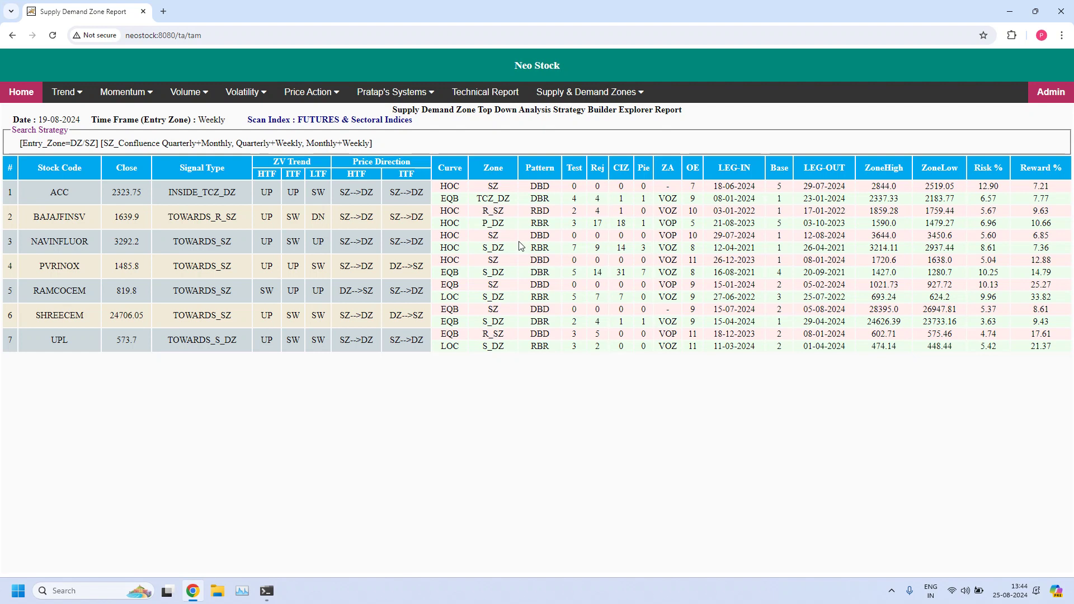
# Run a Top Down Strategy scan from a fresh builder form with only the entry time frame set to WEEKLY.
pyautogui.moveTo(587, 92)
pyautogui.click(549, 115)
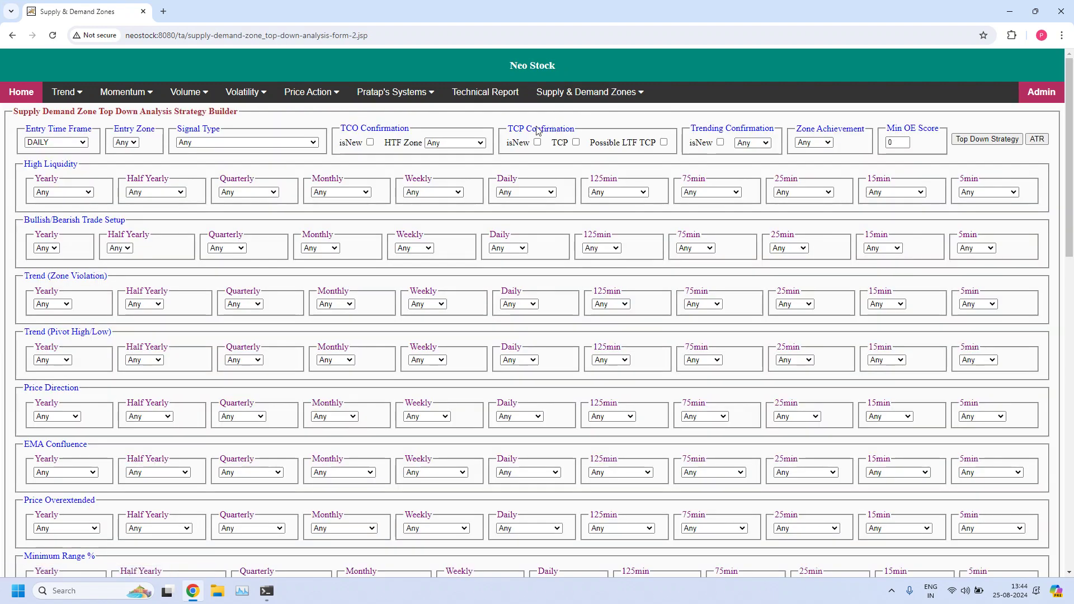
pyautogui.click(56, 142)
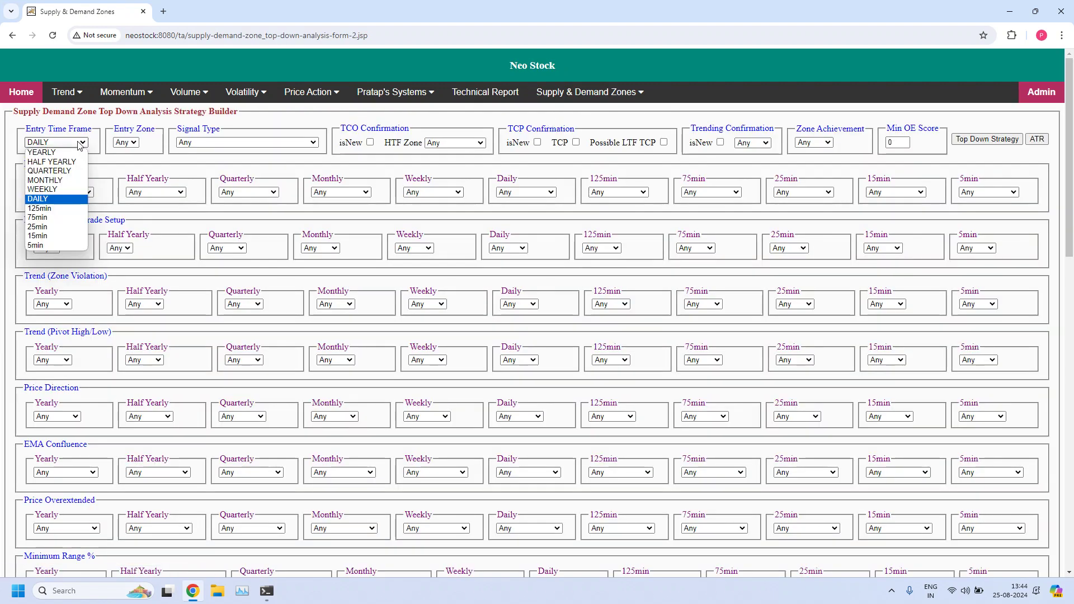
pyautogui.click(54, 189)
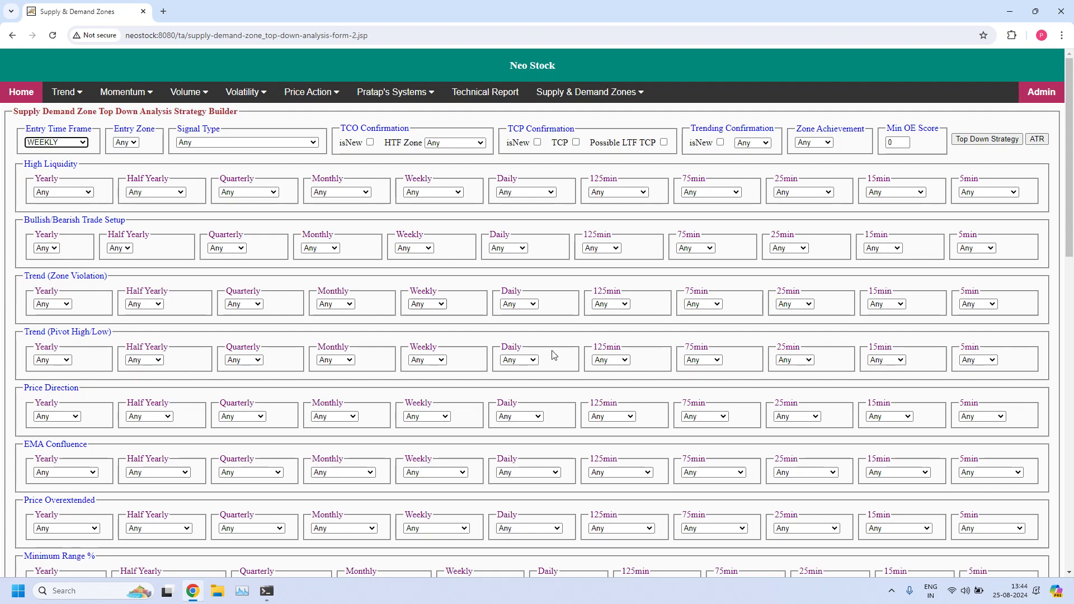
pyautogui.click(982, 144)
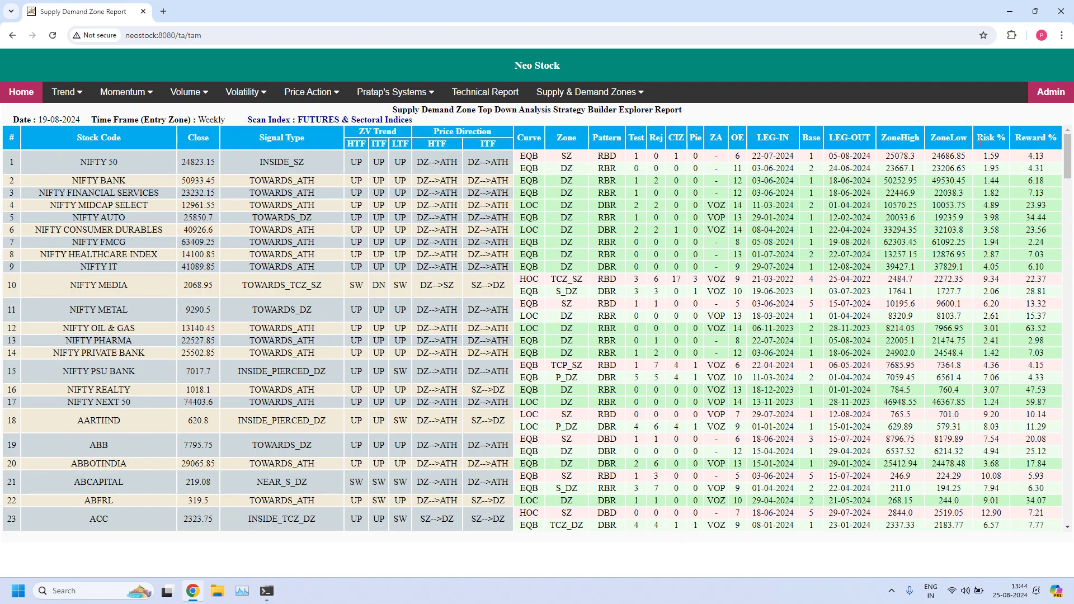